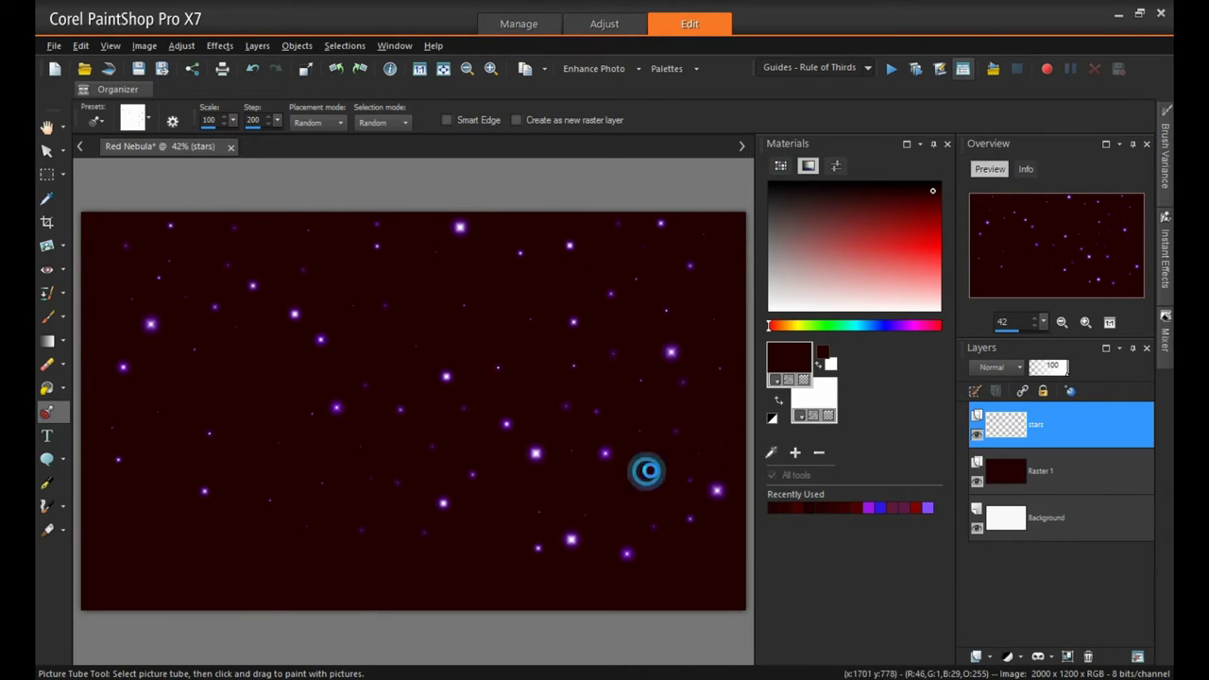
Step: Scatter more stars over the lower and left areas of the stars layer with the Picture Tube tool, undoing the misplaced one
click(158, 570)
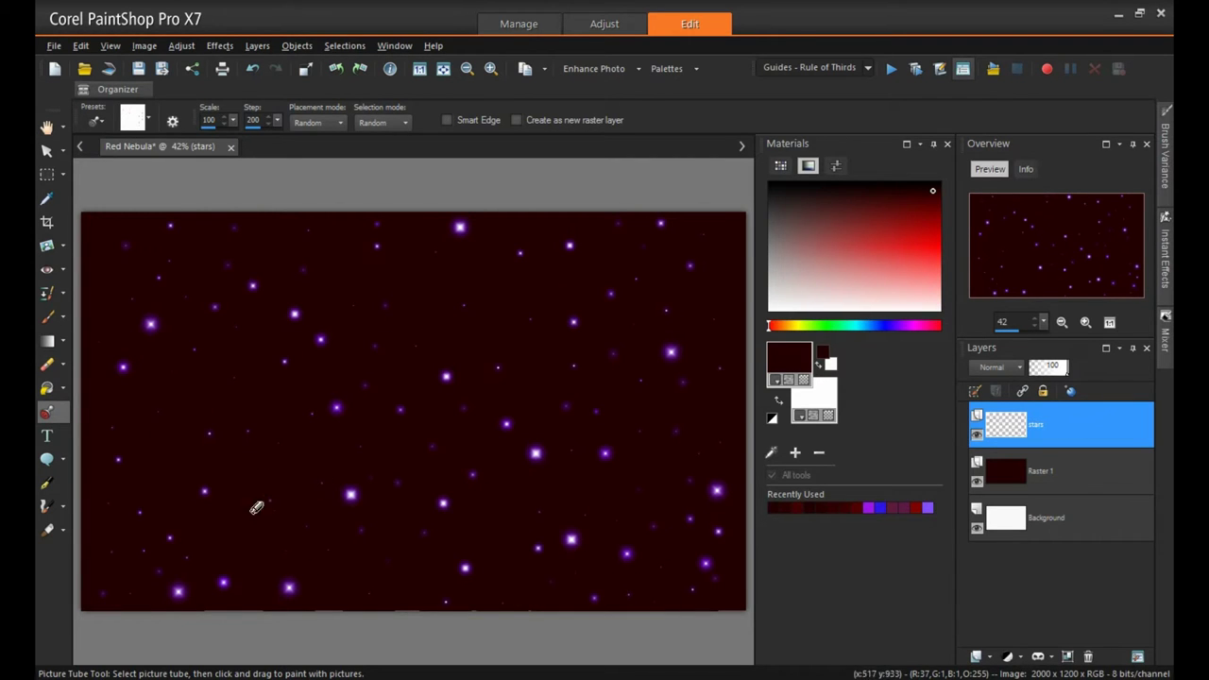
click(252, 68)
click(48, 364)
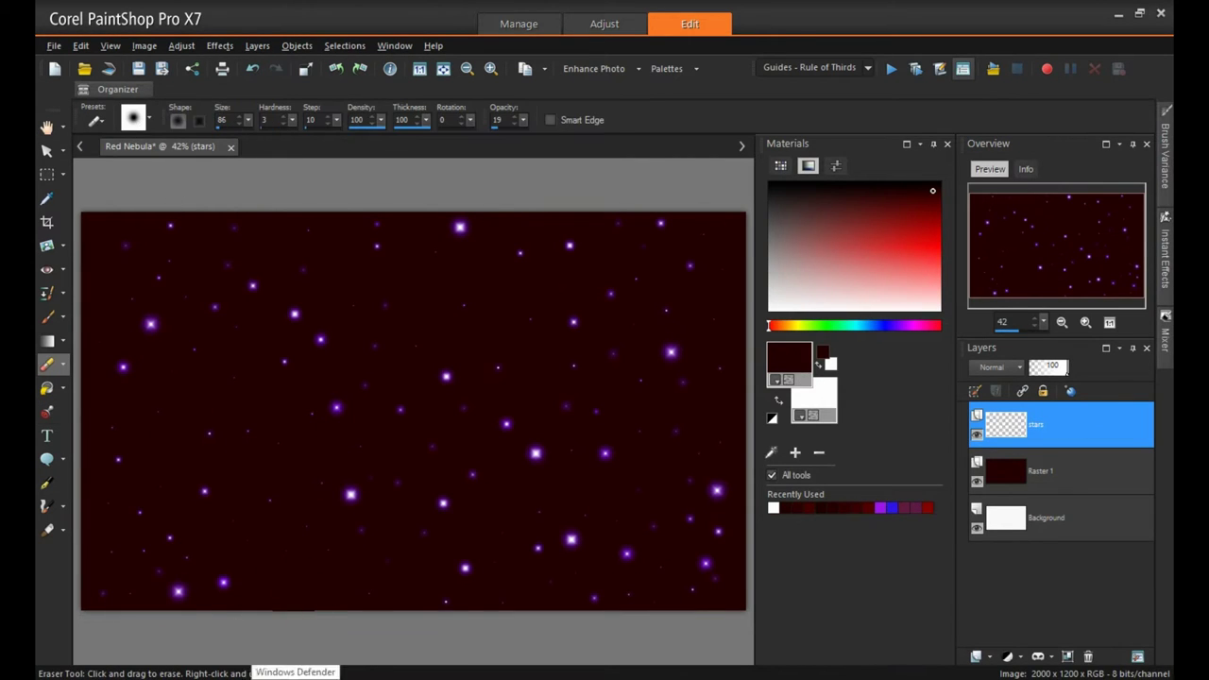
key(k)
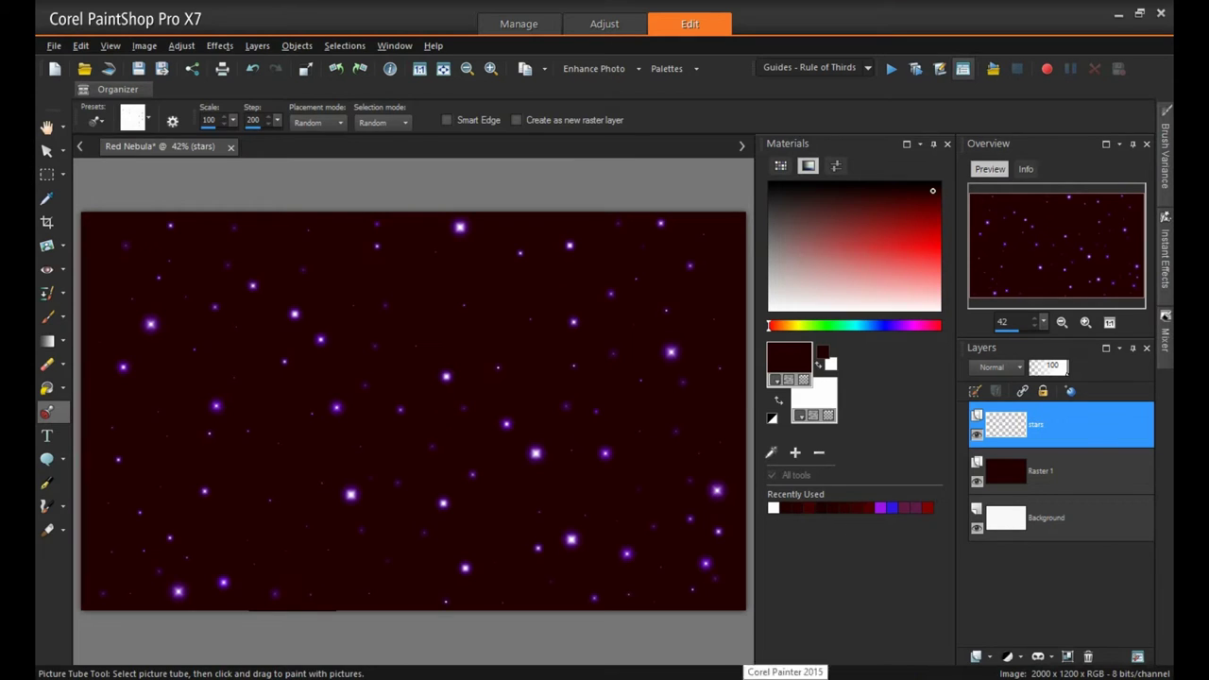
key(x)
key(k)
Step: Add a default raster layer above the stars layer and pick dark red from the mixer as the Paint Brush colour
click(989, 658)
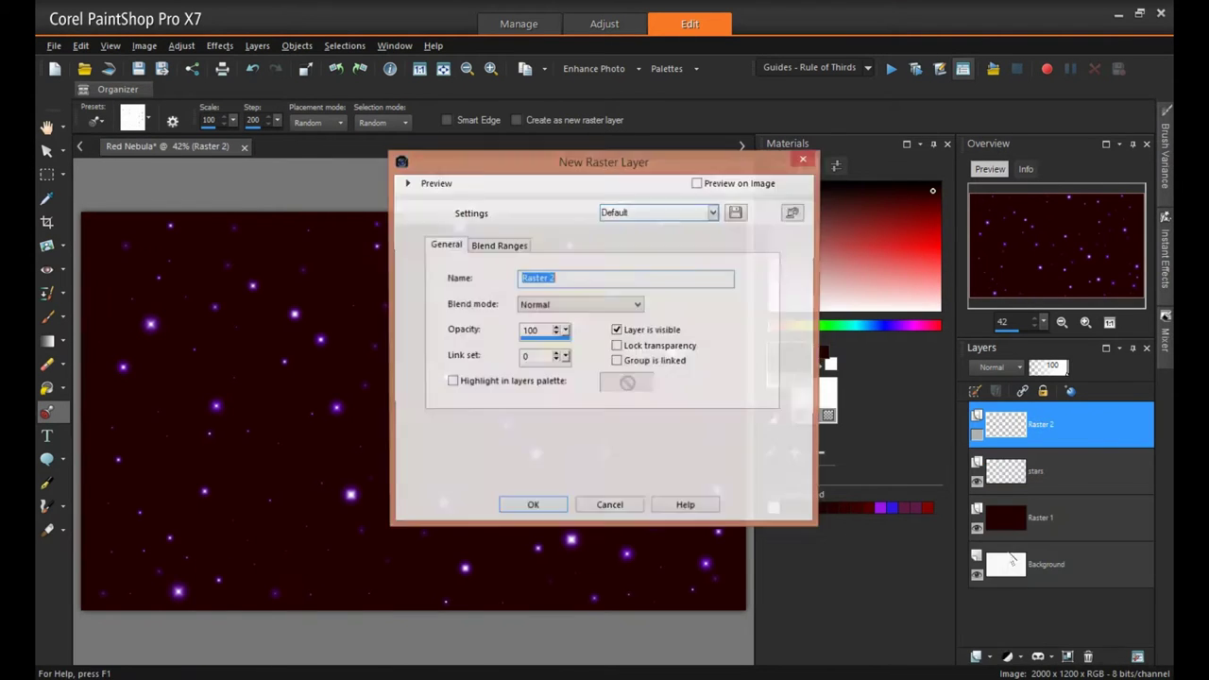
key(Return)
mouse_move(1150, 369)
click(1016, 308)
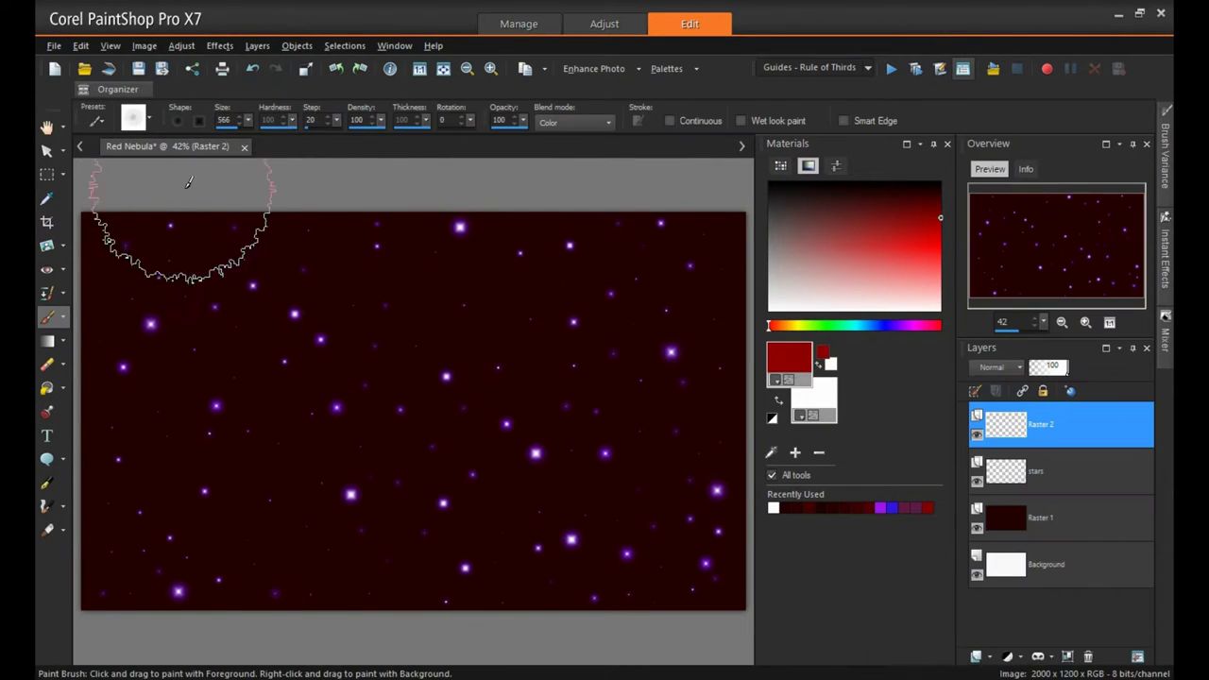
Step: Try a dark red cloud stroke on the image's left side with a cloud brush tip at size 504
click(149, 118)
drag(454, 336, 454, 339)
double_click(160, 355)
click(251, 120)
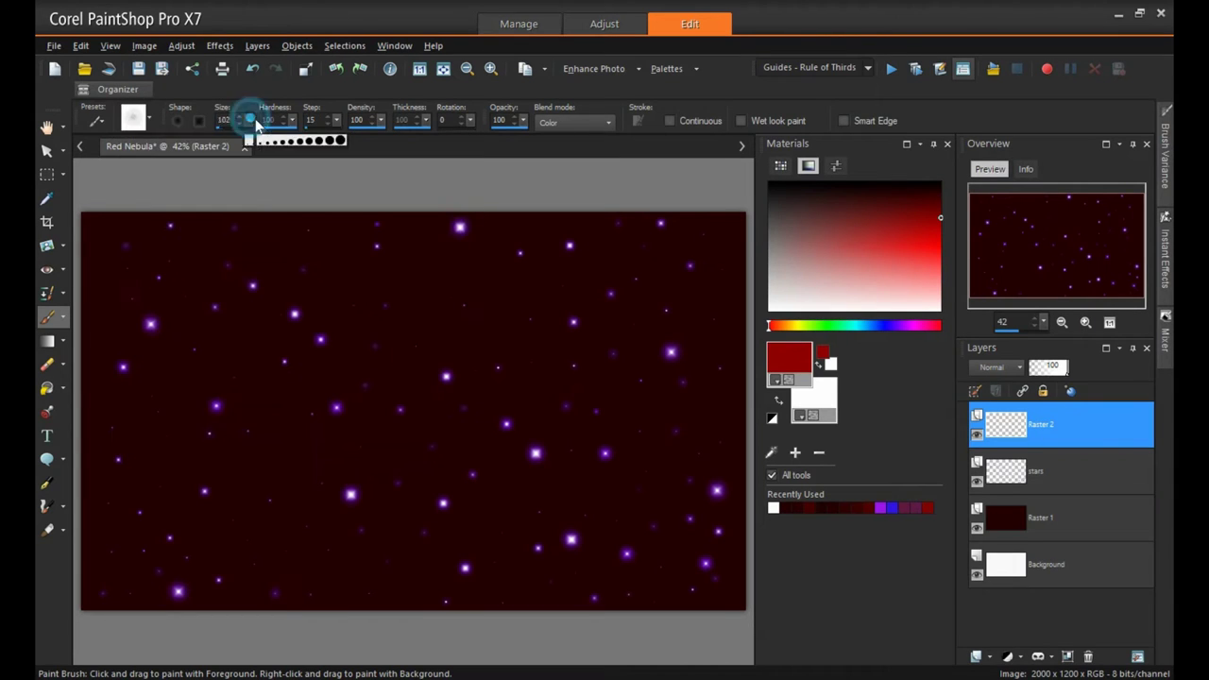
mouse_move(236, 373)
mouse_down()
mouse_move(253, 402)
mouse_move(215, 405)
mouse_move(248, 437)
mouse_up()
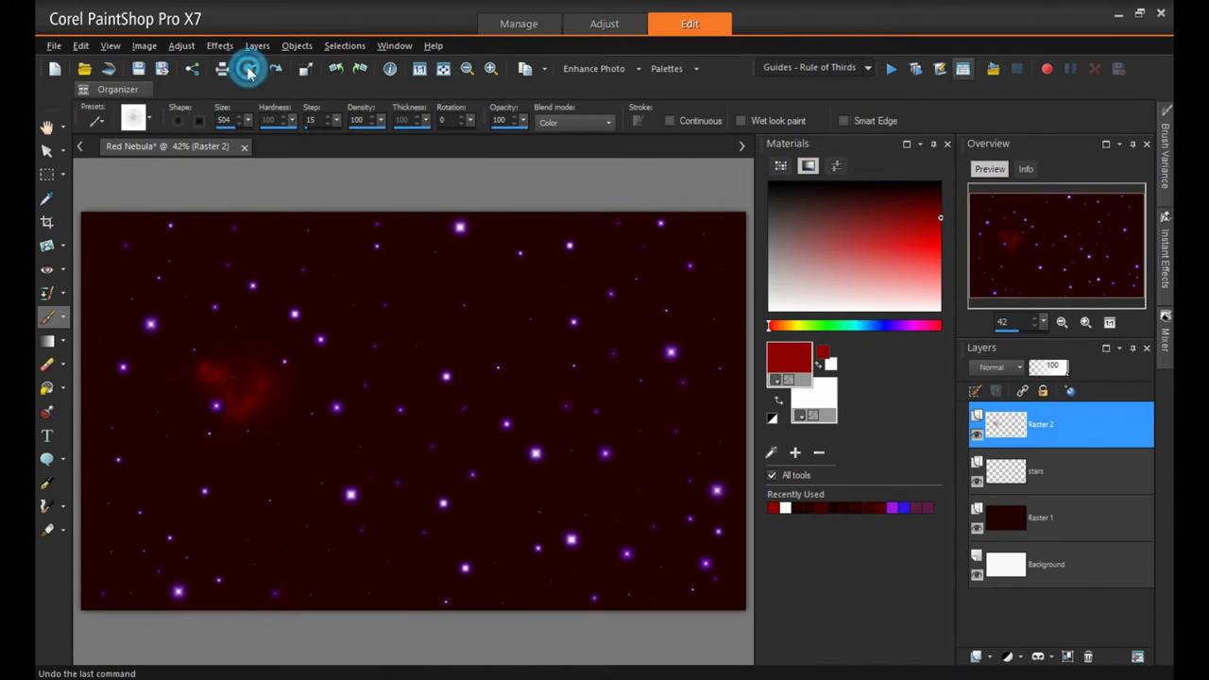
click(252, 68)
Step: Choose another cloud brush tip with step 20, set its size to 589 and pick a purple foreground colour
click(148, 118)
drag(453, 194, 453, 339)
double_click(281, 357)
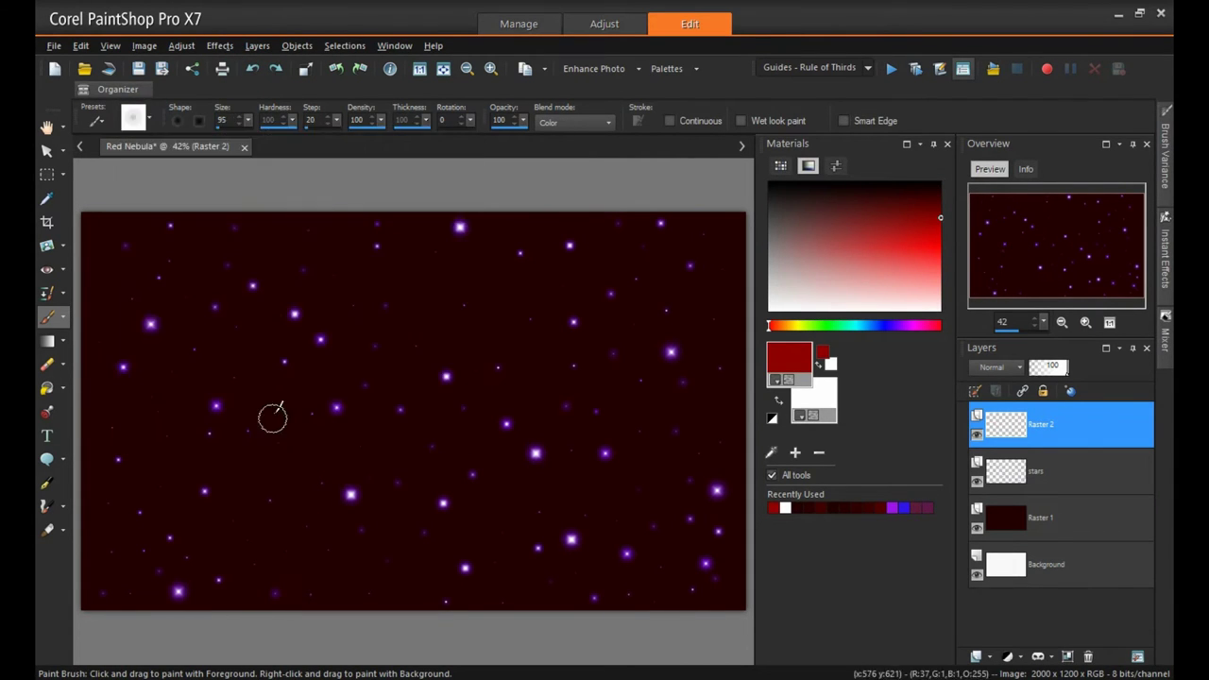
drag(295, 135, 294, 138)
click(914, 328)
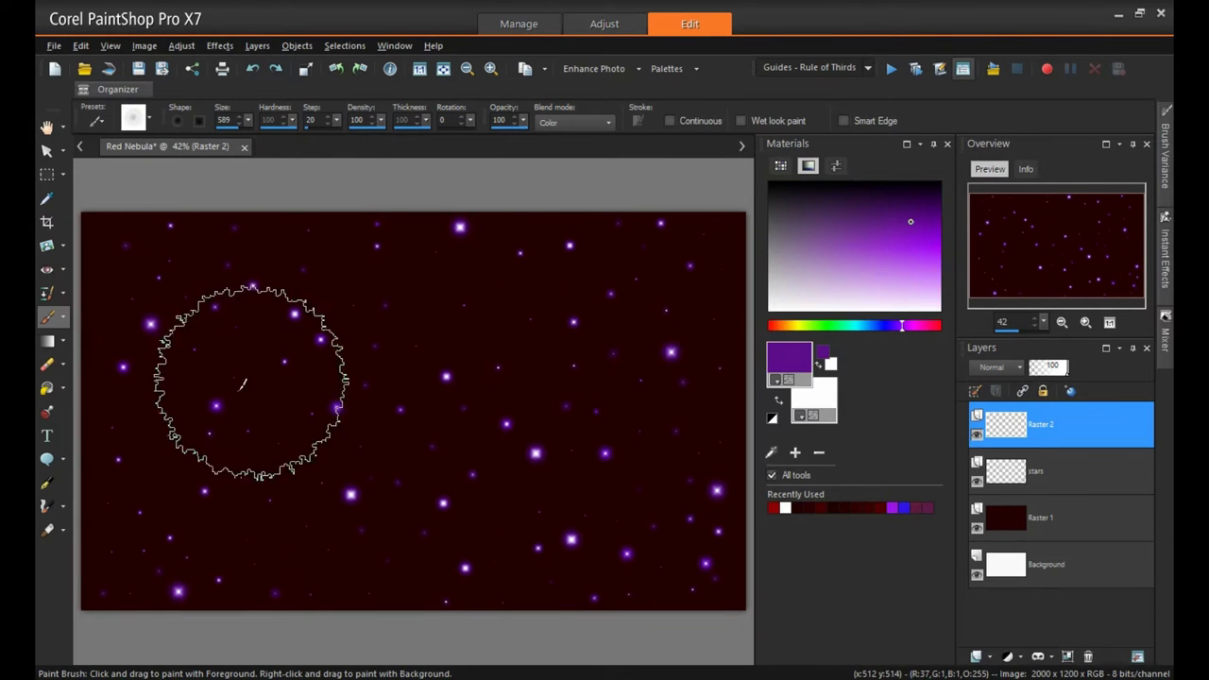
Step: Recolour the stars layer from purple to pale yellow with a hue and saturation adjustment
click(1039, 470)
click(182, 46)
mouse_move(283, 229)
click(425, 230)
click(830, 444)
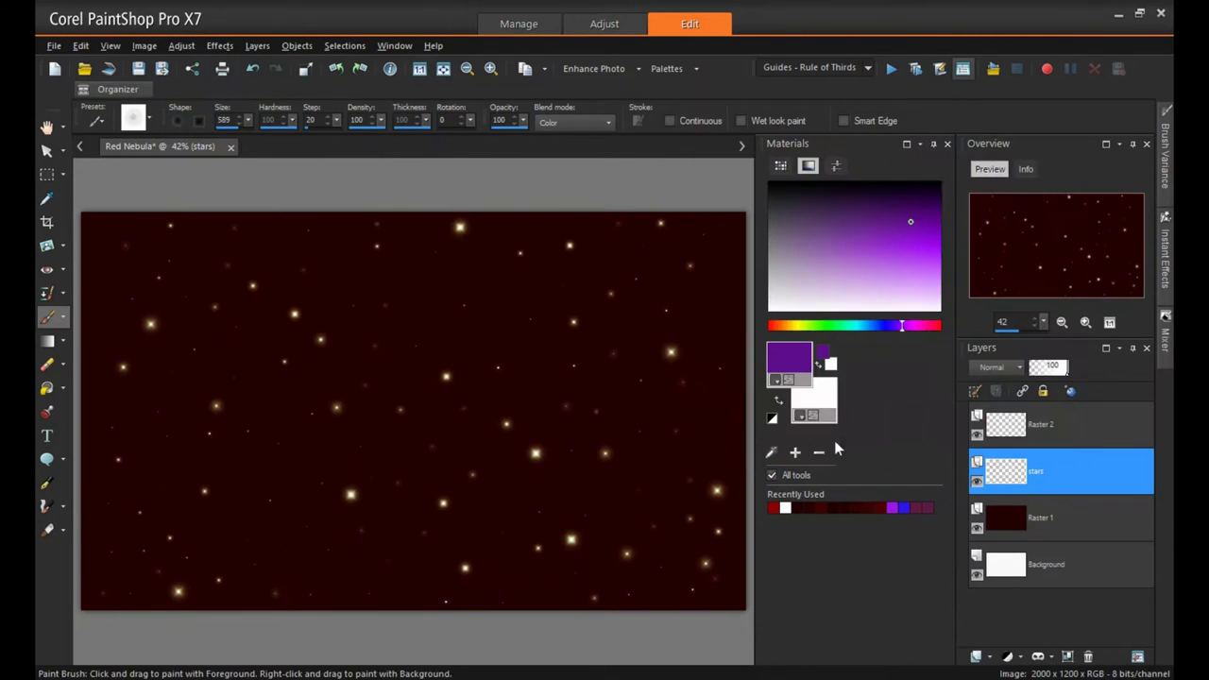
Step: Paint a dark purple cloud on the left half of the Raster 2 layer
click(923, 208)
click(1039, 424)
mouse_move(270, 378)
mouse_down()
mouse_move(235, 391)
mouse_move(296, 432)
mouse_move(335, 415)
mouse_up()
Step: Paint dark red and magenta cloud patches along the right side of the purple cloud
click(768, 325)
click(939, 217)
mouse_move(283, 350)
mouse_down()
mouse_move(335, 420)
mouse_move(308, 444)
mouse_up()
ctrl+click(237, 346)
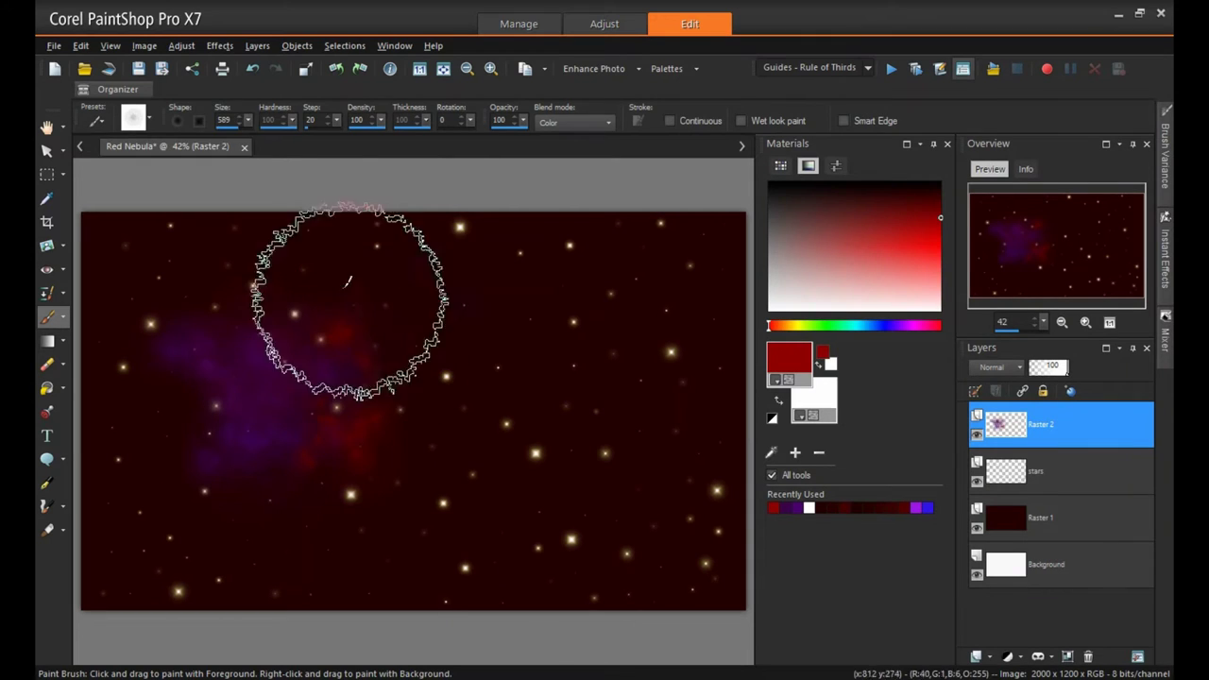
mouse_move(346, 289)
mouse_down()
mouse_move(312, 323)
mouse_move(386, 361)
mouse_move(392, 429)
mouse_move(621, 385)
mouse_move(375, 307)
mouse_move(364, 364)
mouse_up()
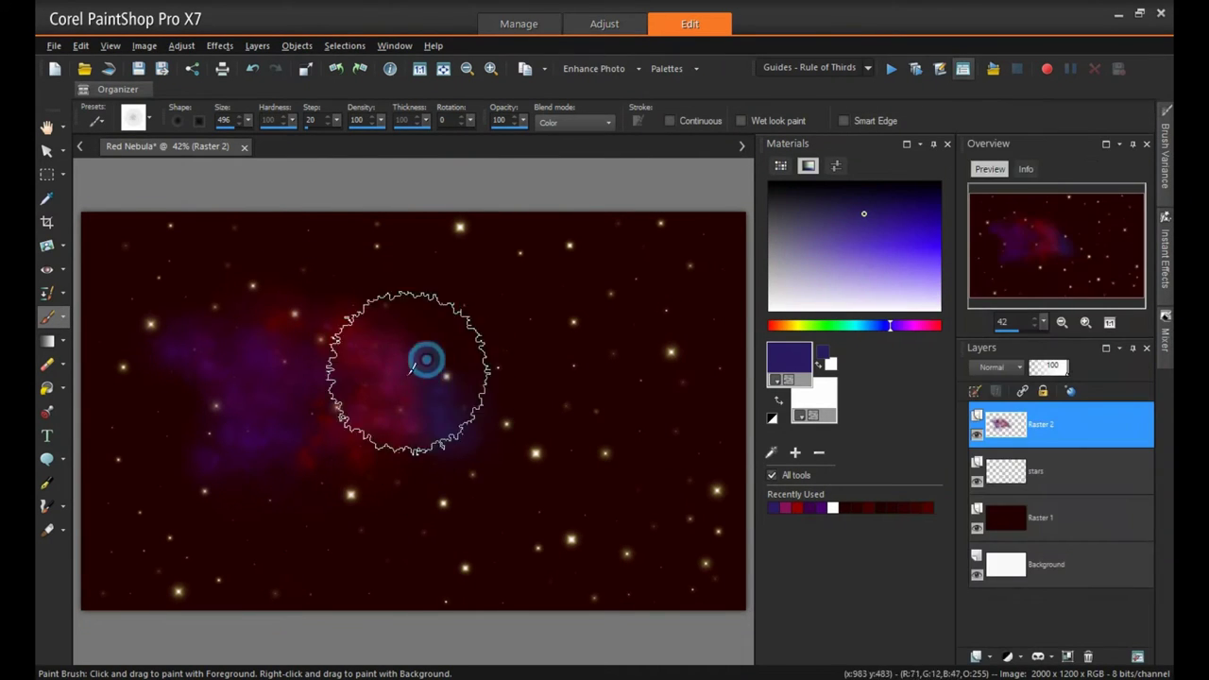
Step: Set the nebula layer's opacity to 71 and paint blue and dark purple clouds on the nebula's right and lower sides at brush size 496
mouse_move(426, 360)
mouse_down()
mouse_move(450, 463)
mouse_move(474, 339)
mouse_move(459, 337)
mouse_move(475, 433)
mouse_up()
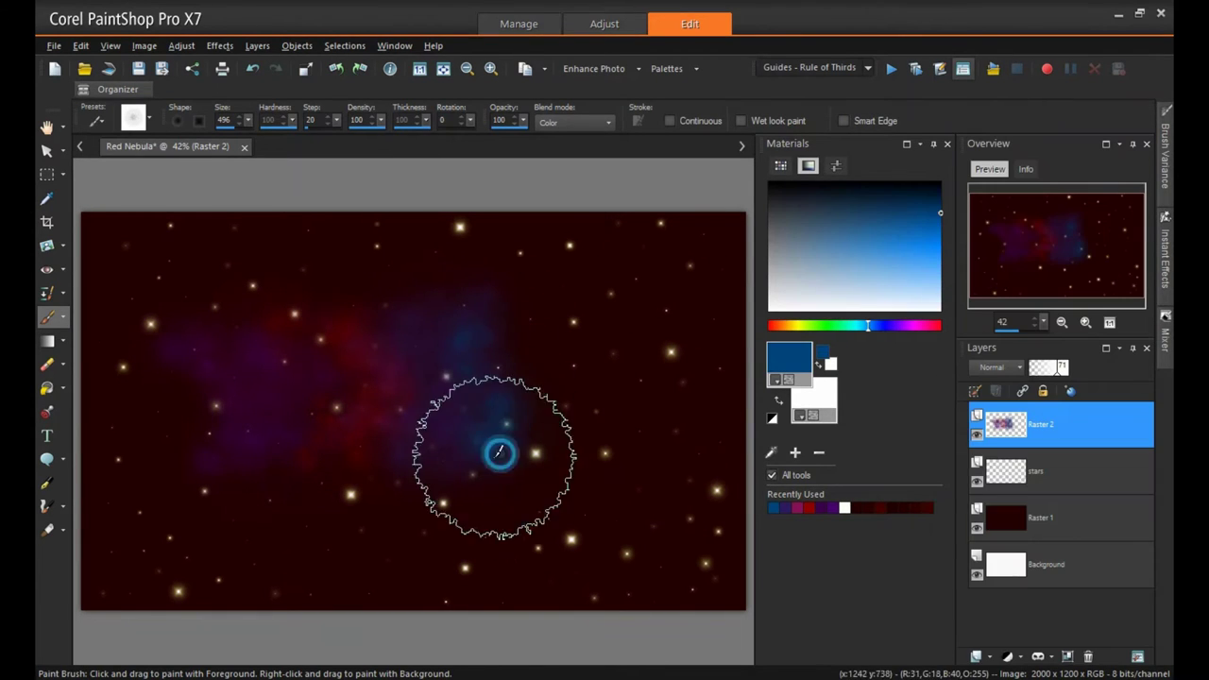
drag(501, 453, 418, 464)
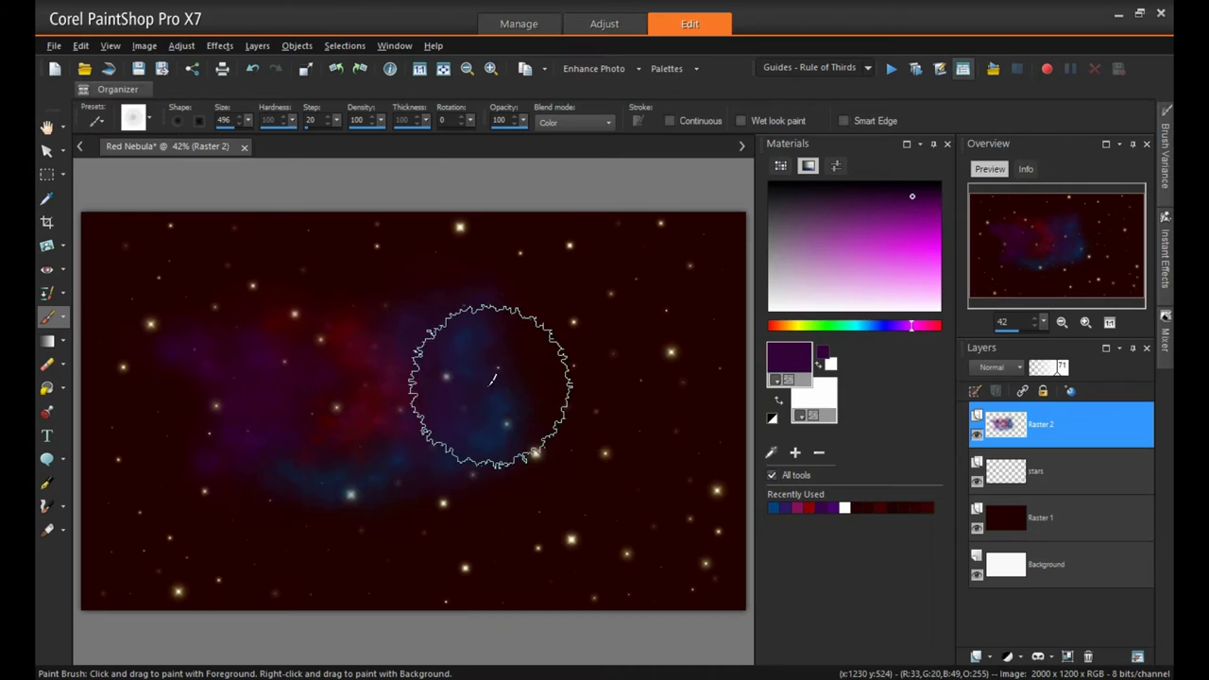
mouse_move(203, 489)
mouse_down()
mouse_move(255, 474)
mouse_move(189, 456)
mouse_move(313, 490)
mouse_move(306, 287)
mouse_move(285, 312)
mouse_move(402, 461)
mouse_up()
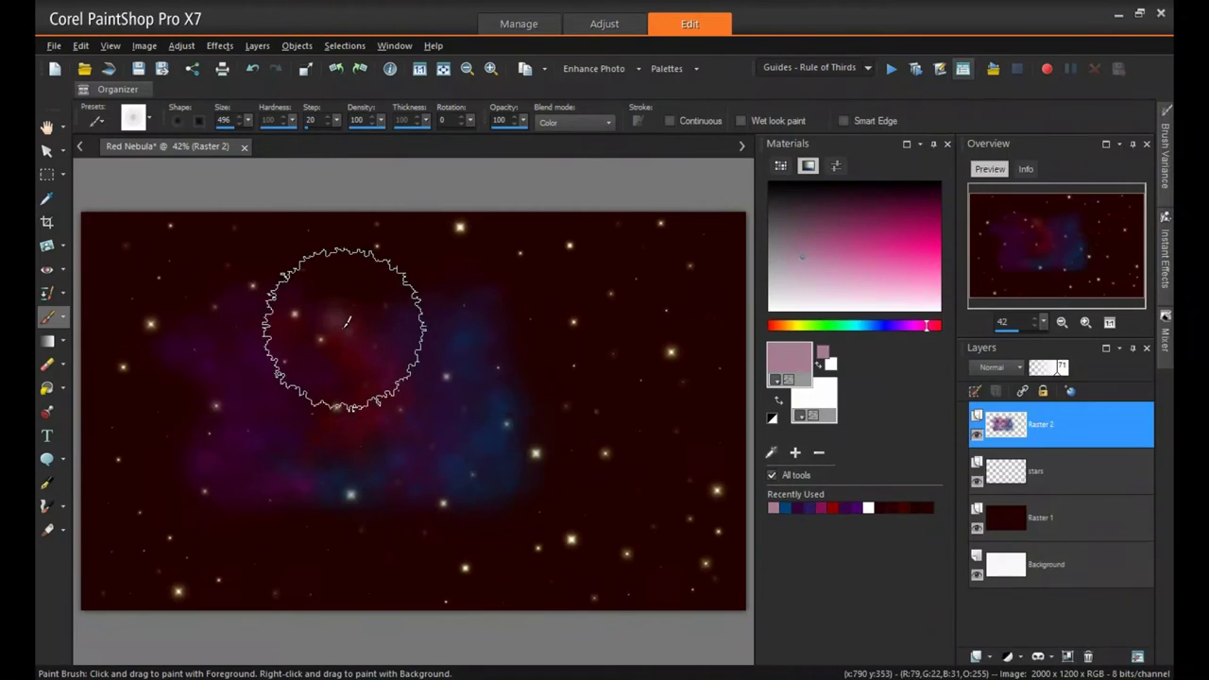
Step: Add pale pink highlights to the nebula's red centre and a magenta dab beside them, using mixer colours
drag(346, 316, 334, 431)
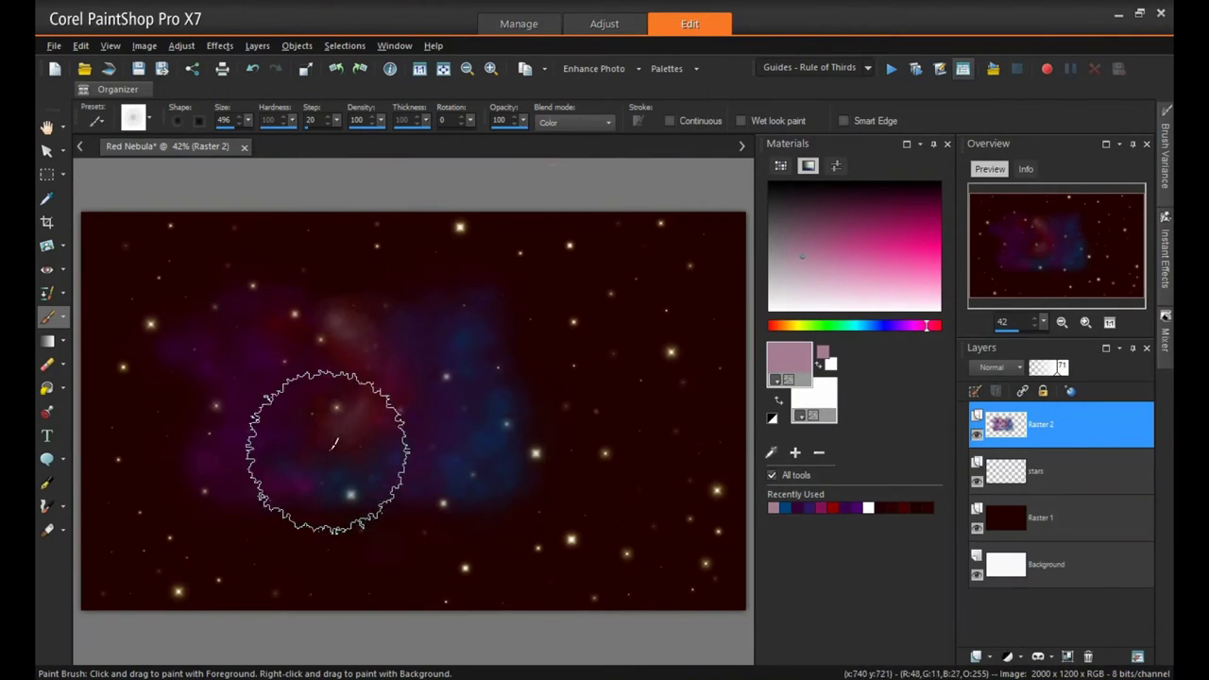
click(250, 71)
click(356, 415)
mouse_move(1163, 351)
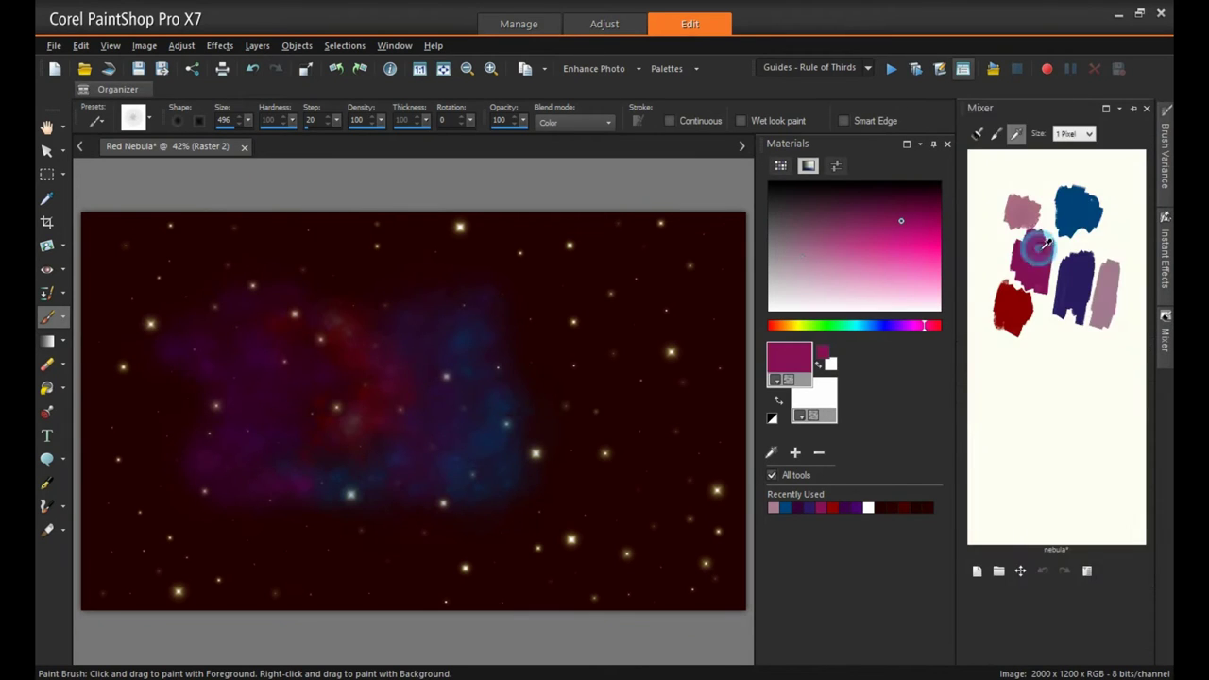
click(412, 409)
Step: Pick dark blue from the mixer and extend the nebula's right side with it
mouse_move(1163, 325)
click(1074, 286)
click(520, 346)
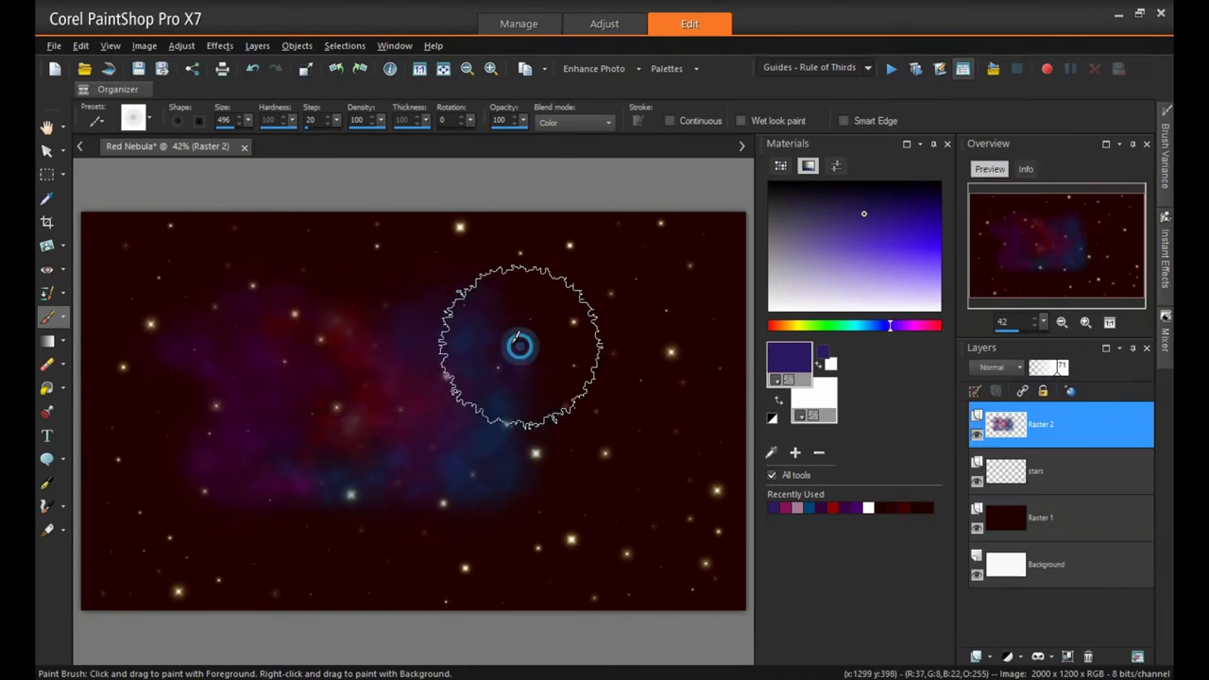
mouse_move(519, 346)
mouse_down()
mouse_move(528, 461)
mouse_move(572, 395)
mouse_move(552, 346)
mouse_move(572, 471)
mouse_move(586, 355)
mouse_move(521, 314)
mouse_move(506, 501)
mouse_up()
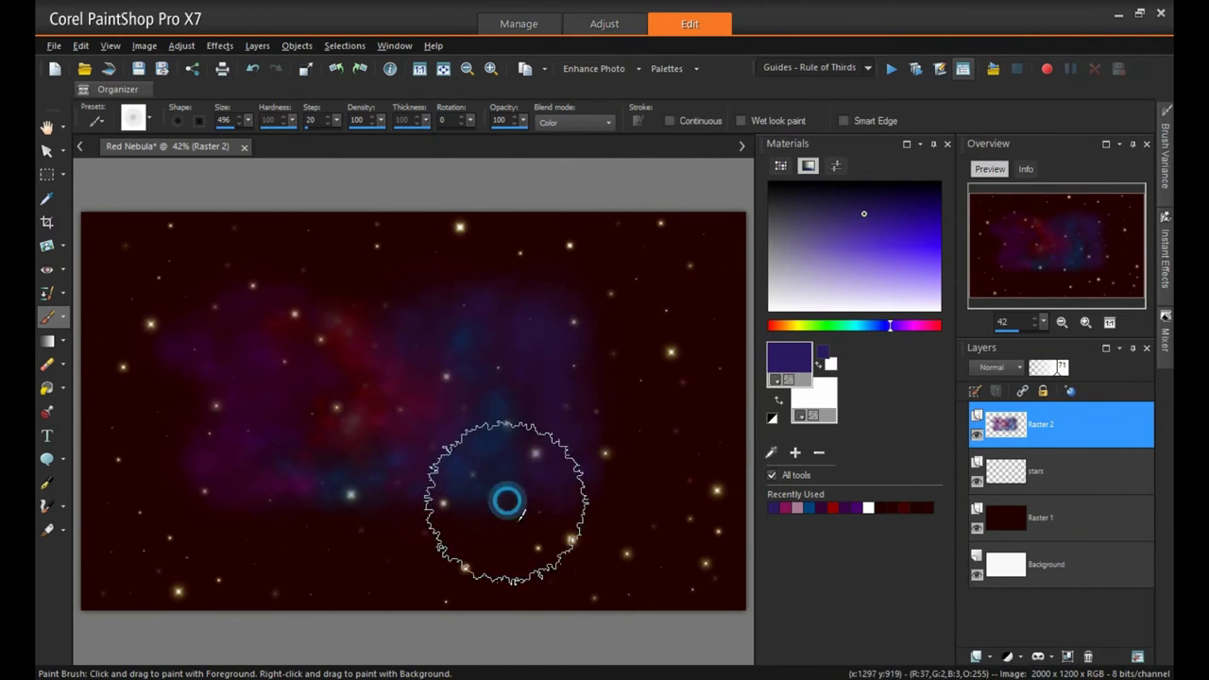
click(523, 413)
Step: Extend the nebula rightward and along its lower edge with strokes in blue and purple tones sampled from the painting
ctrl+click(517, 445)
mouse_move(568, 417)
mouse_down()
mouse_move(607, 505)
mouse_move(430, 530)
mouse_move(587, 522)
mouse_up()
ctrl+click(508, 452)
mouse_move(430, 541)
mouse_down()
mouse_move(516, 511)
mouse_move(583, 421)
mouse_move(557, 450)
mouse_up()
ctrl+click(489, 472)
drag(415, 515, 345, 531)
ctrl+click(580, 349)
mouse_move(605, 296)
mouse_down()
mouse_move(572, 323)
mouse_move(611, 371)
mouse_move(662, 367)
mouse_move(589, 517)
mouse_up()
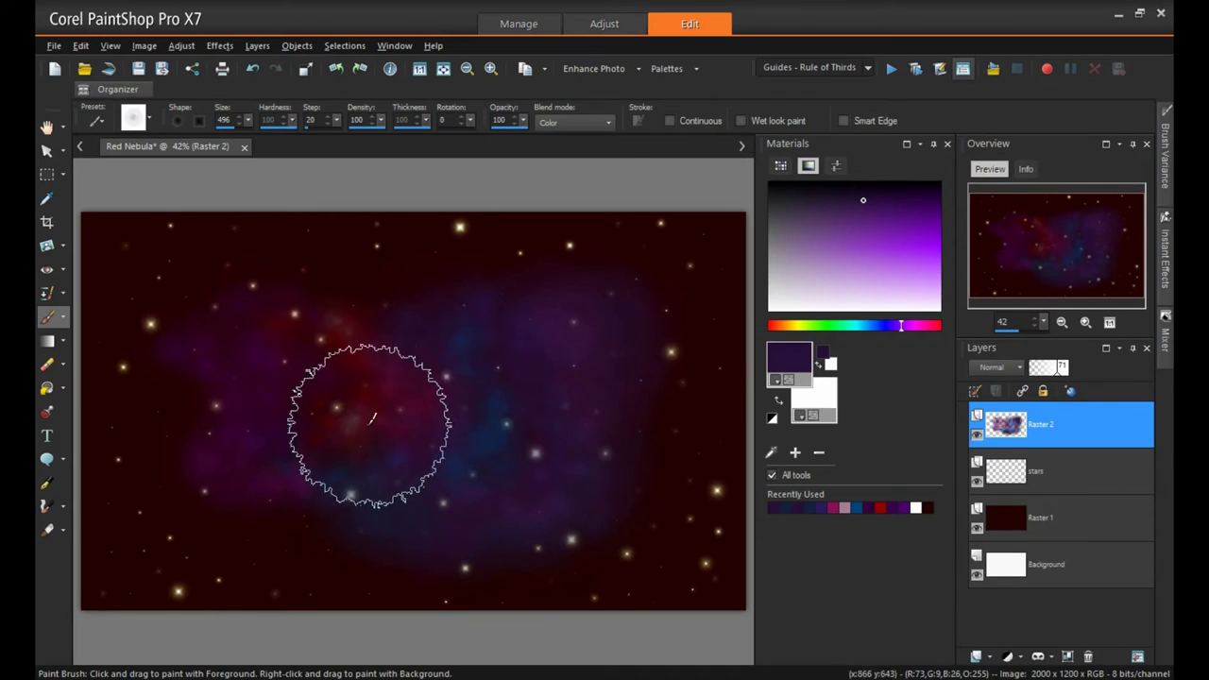
ctrl+click(279, 482)
click(181, 46)
mouse_move(273, 338)
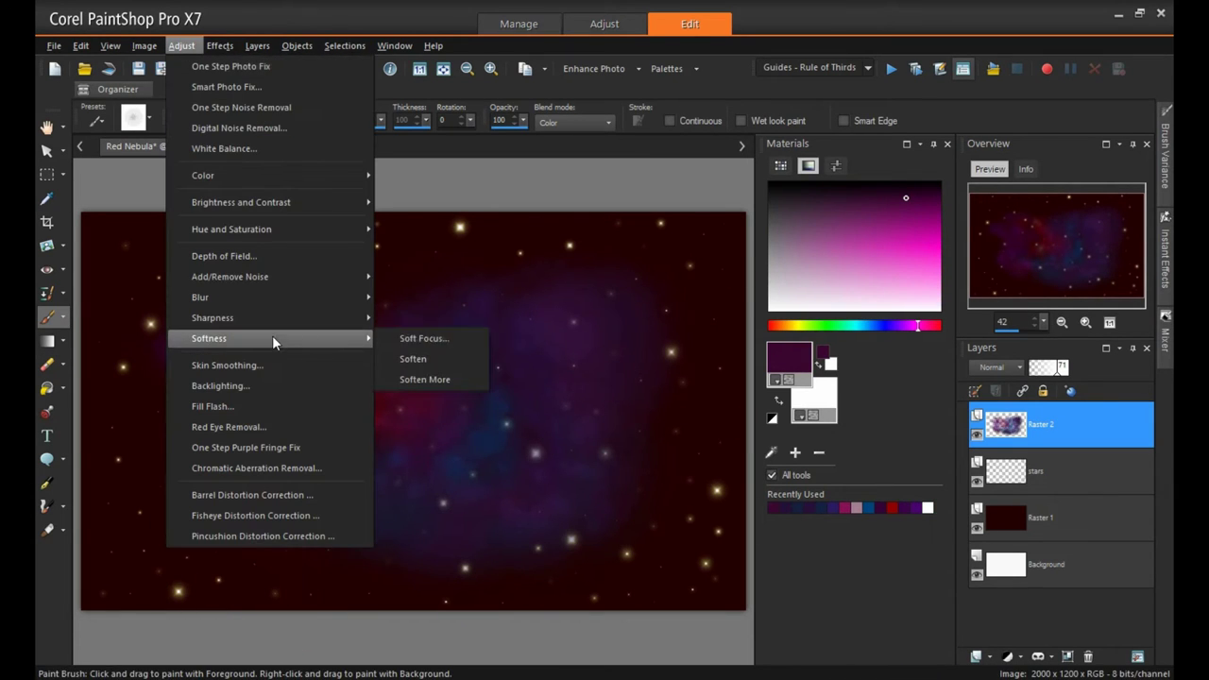
click(585, 180)
Step: Paint blue, magenta and dark purple patches along the nebula's right edge with colours sampled from the mixer and the canvas
mouse_move(1164, 338)
ctrl+click(1076, 208)
mouse_move(612, 435)
mouse_down()
mouse_move(633, 509)
mouse_move(627, 449)
mouse_move(639, 461)
mouse_move(696, 441)
mouse_up()
ctrl+click(650, 426)
drag(628, 465, 658, 506)
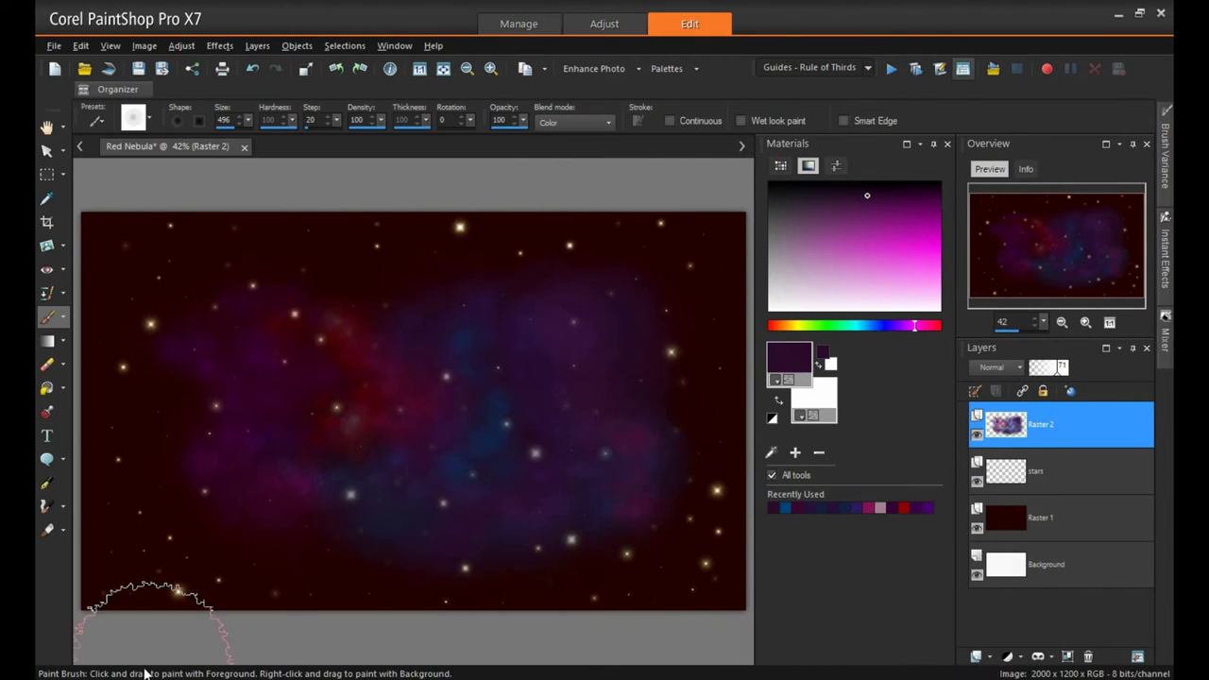
mouse_move(653, 442)
mouse_down()
mouse_move(588, 345)
mouse_move(669, 491)
mouse_up()
ctrl+click(597, 378)
mouse_move(1165, 336)
ctrl+click(1078, 207)
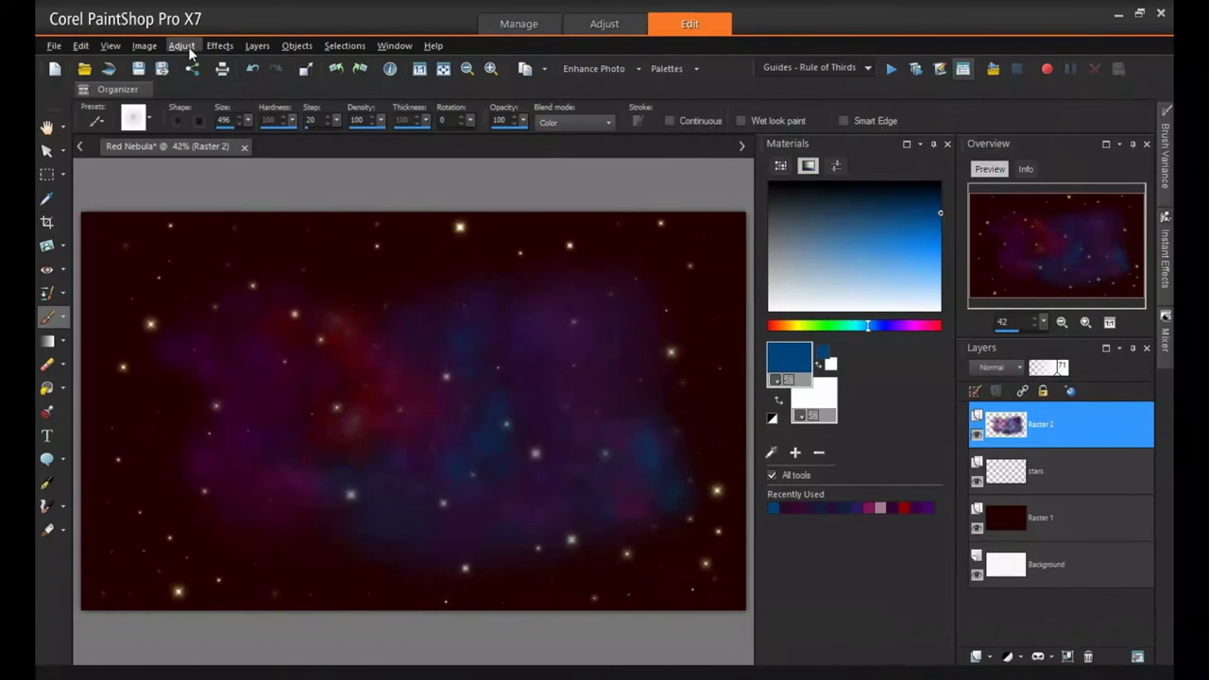
Step: Apply Soft Focus to the nebula layer with halo amount 70, halo size 69 and halo visibility 69
click(181, 45)
mouse_move(272, 338)
click(433, 338)
drag(938, 144, 974, 150)
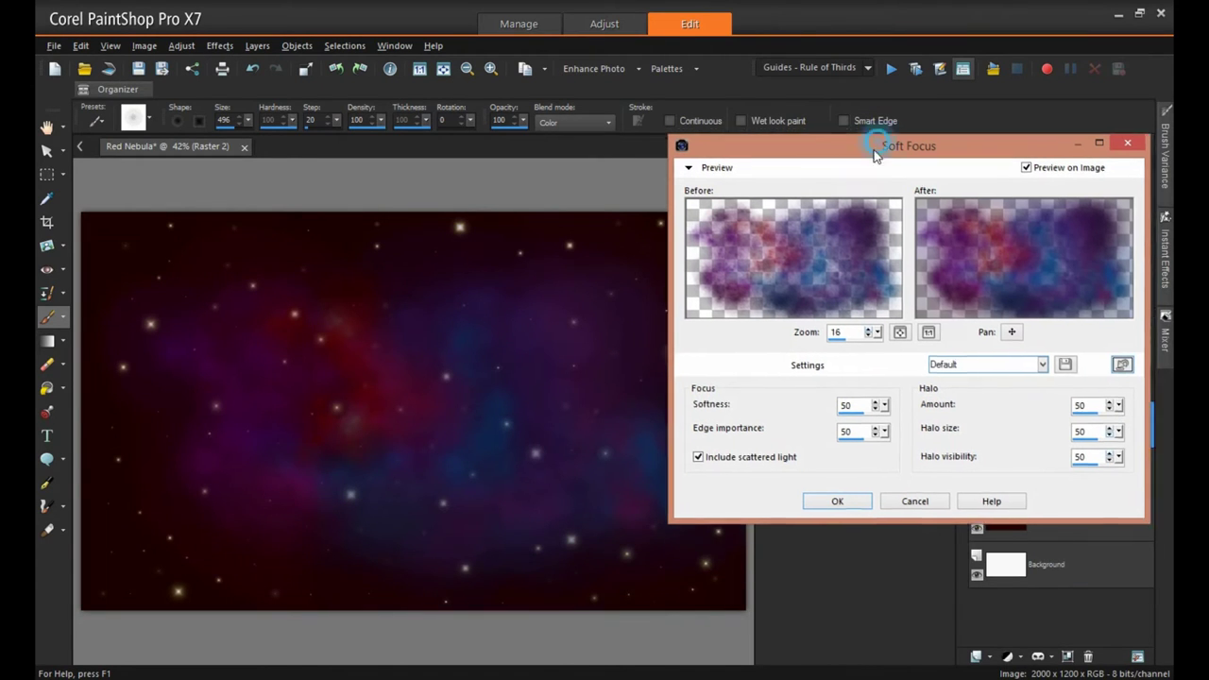
drag(873, 141, 886, 207)
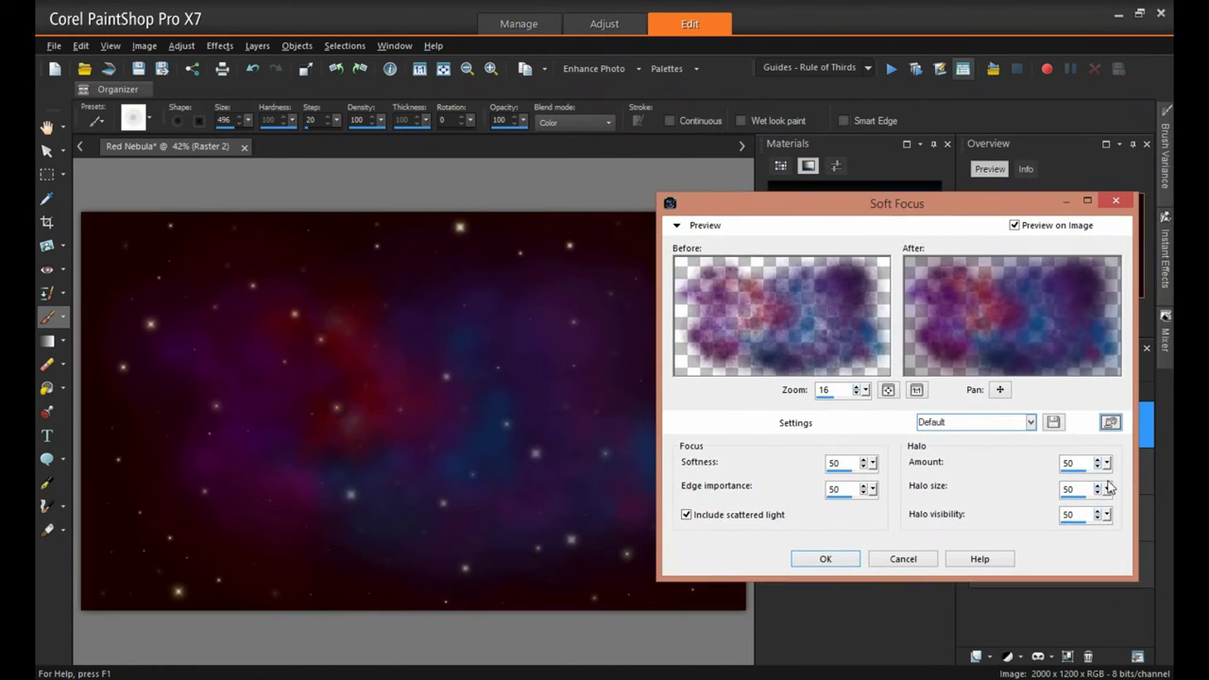
click(1106, 488)
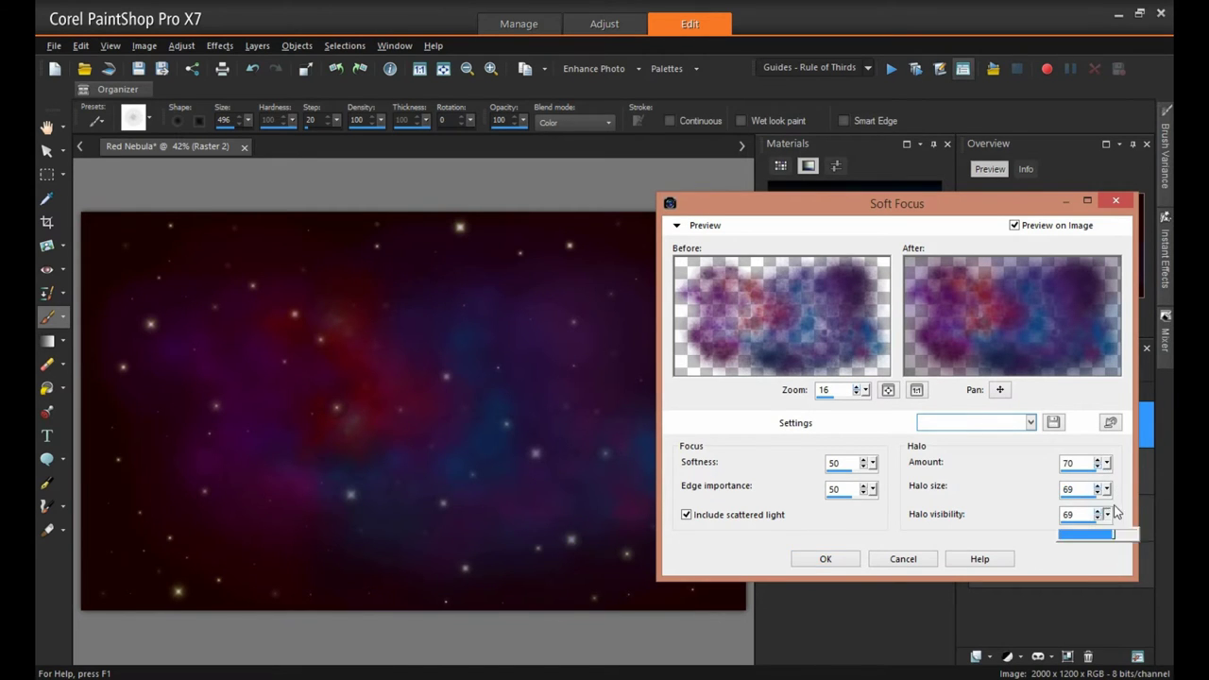
click(873, 489)
drag(844, 203, 809, 196)
click(793, 554)
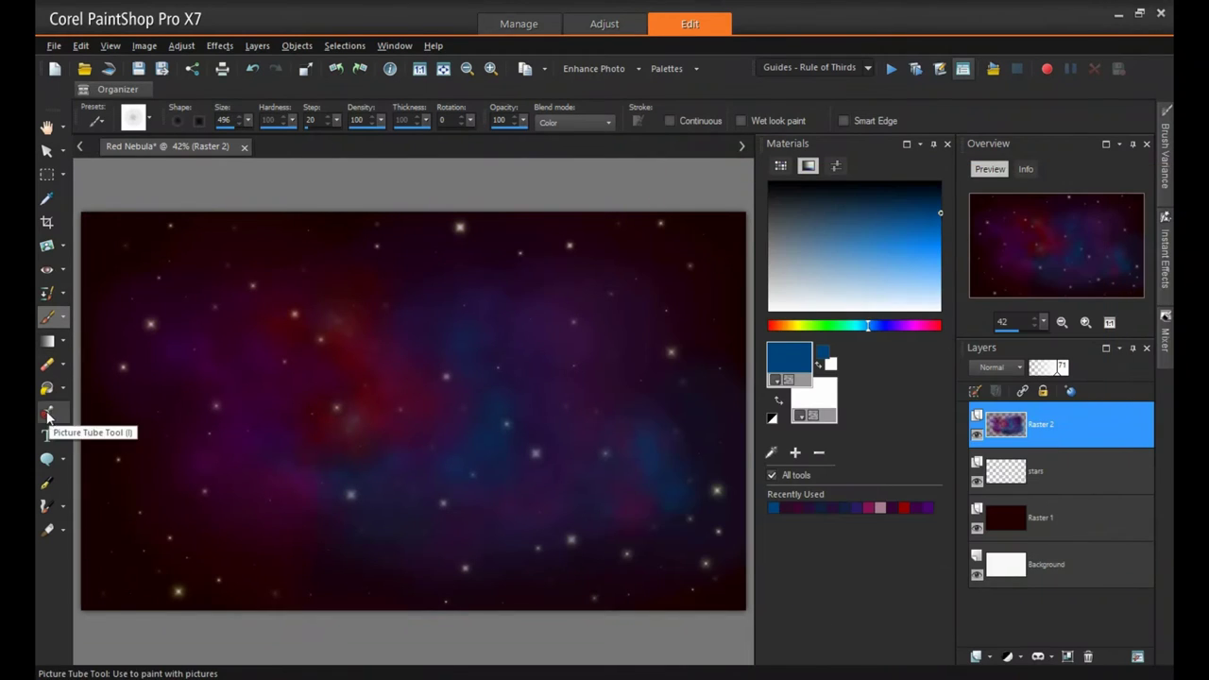
Step: Load a Lep reflection star brush tip, set its size to 202 and choose an orange-brown foreground colour
click(989, 656)
click(934, 620)
click(142, 119)
mouse_move(454, 338)
mouse_down()
mouse_move(454, 359)
mouse_move(452, 311)
mouse_up()
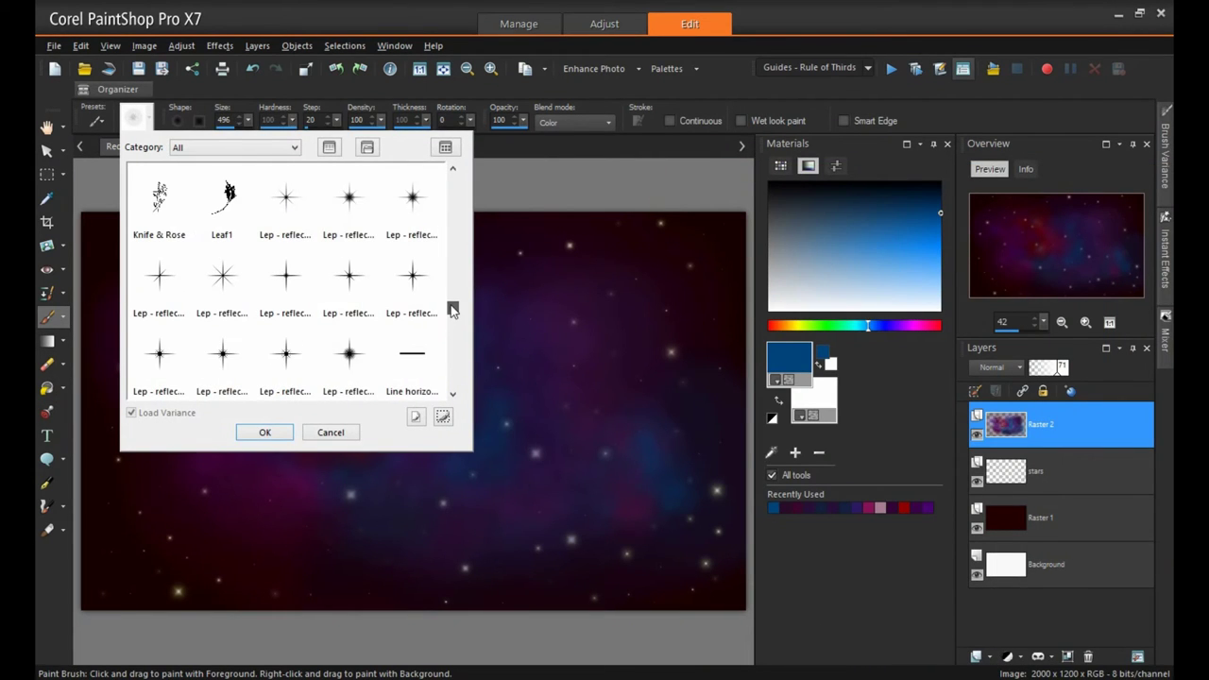
click(158, 354)
click(264, 431)
click(782, 324)
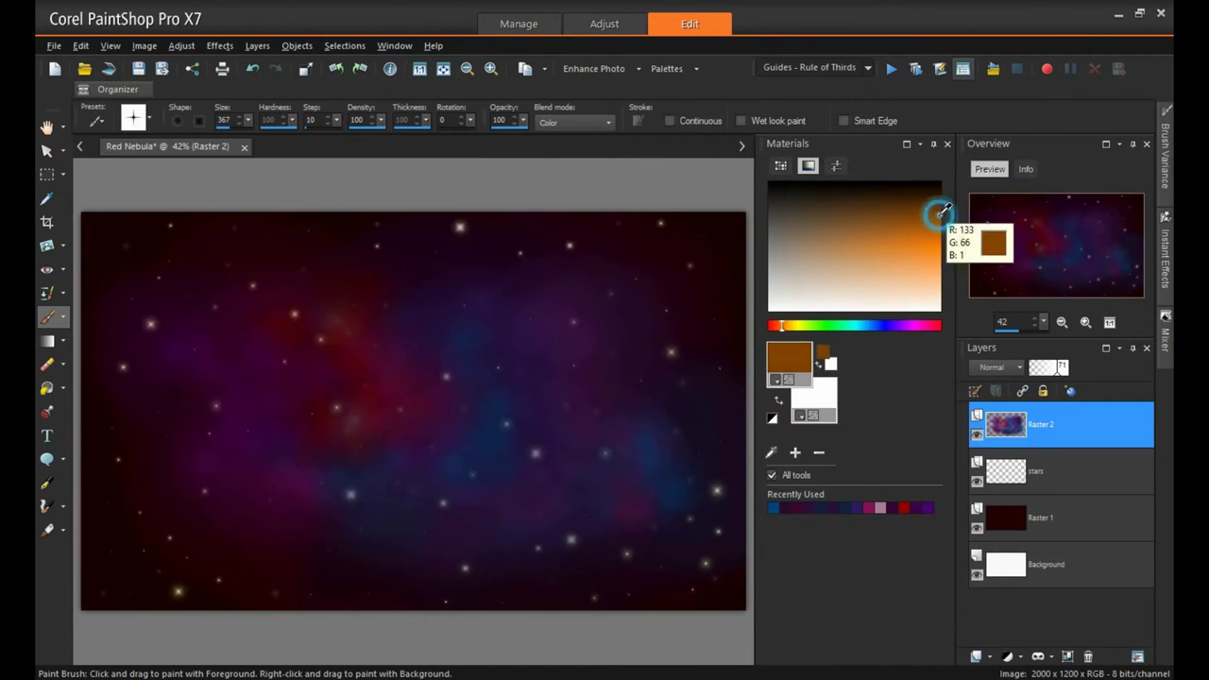
drag(248, 121, 237, 129)
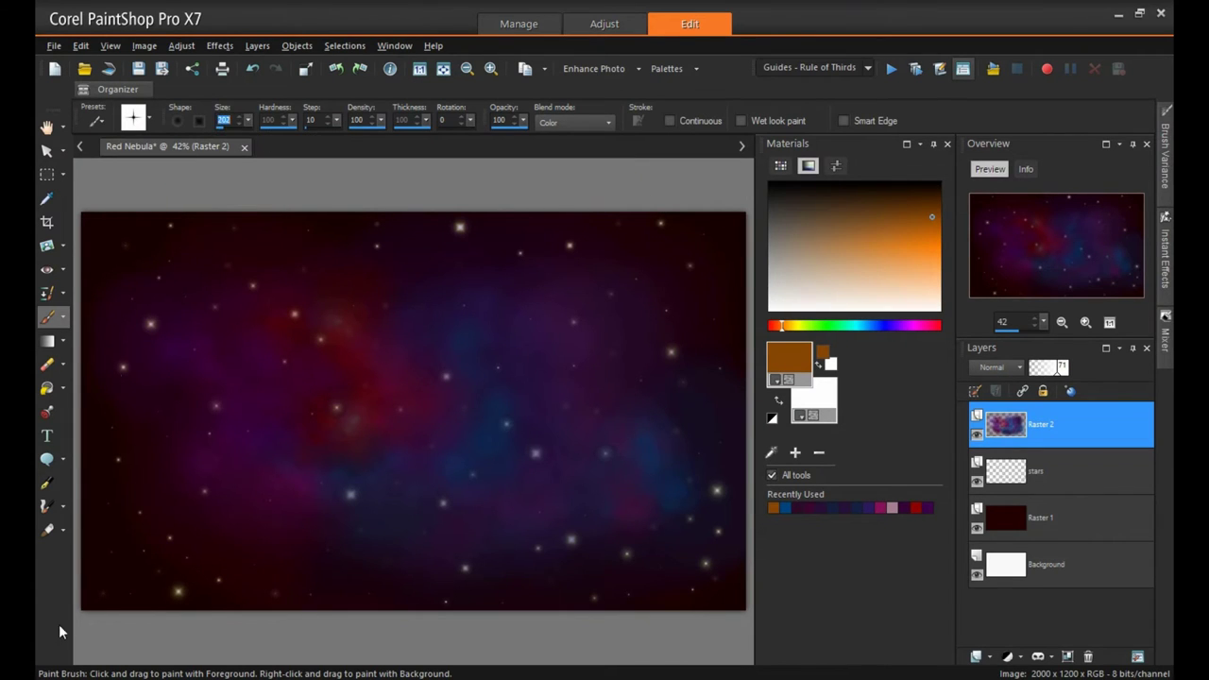
Step: Undo the last brush stroke and add a default raster layer above the nebula layer
click(253, 69)
click(978, 656)
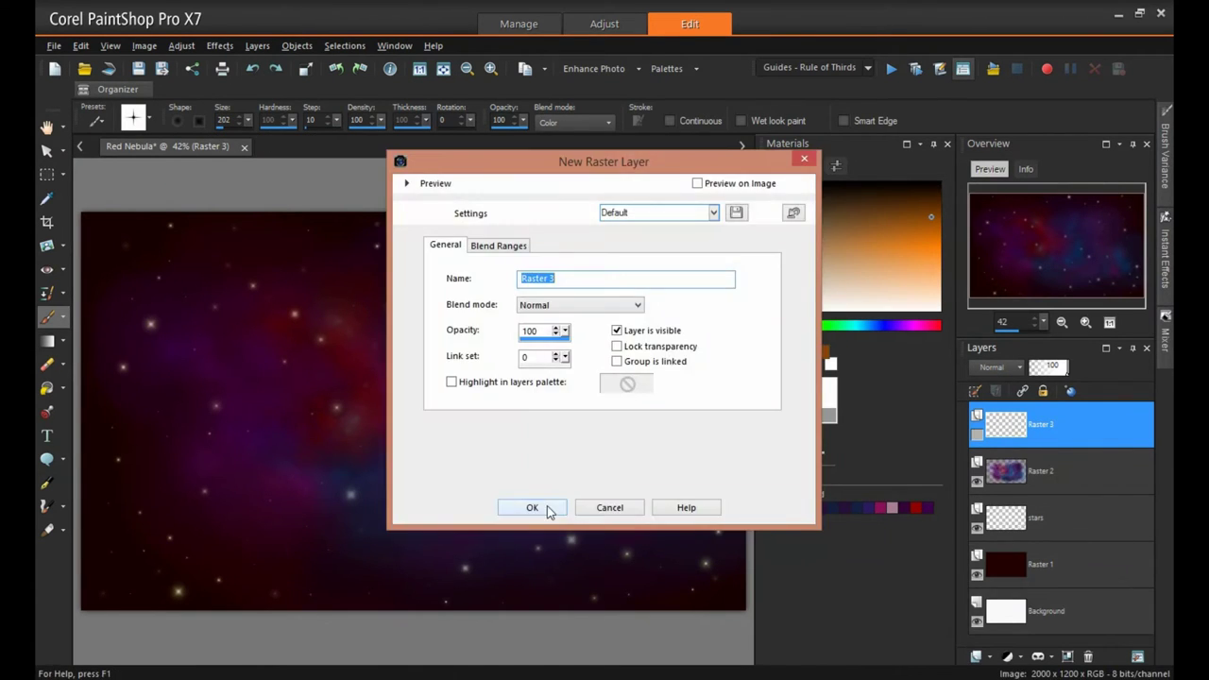
click(546, 508)
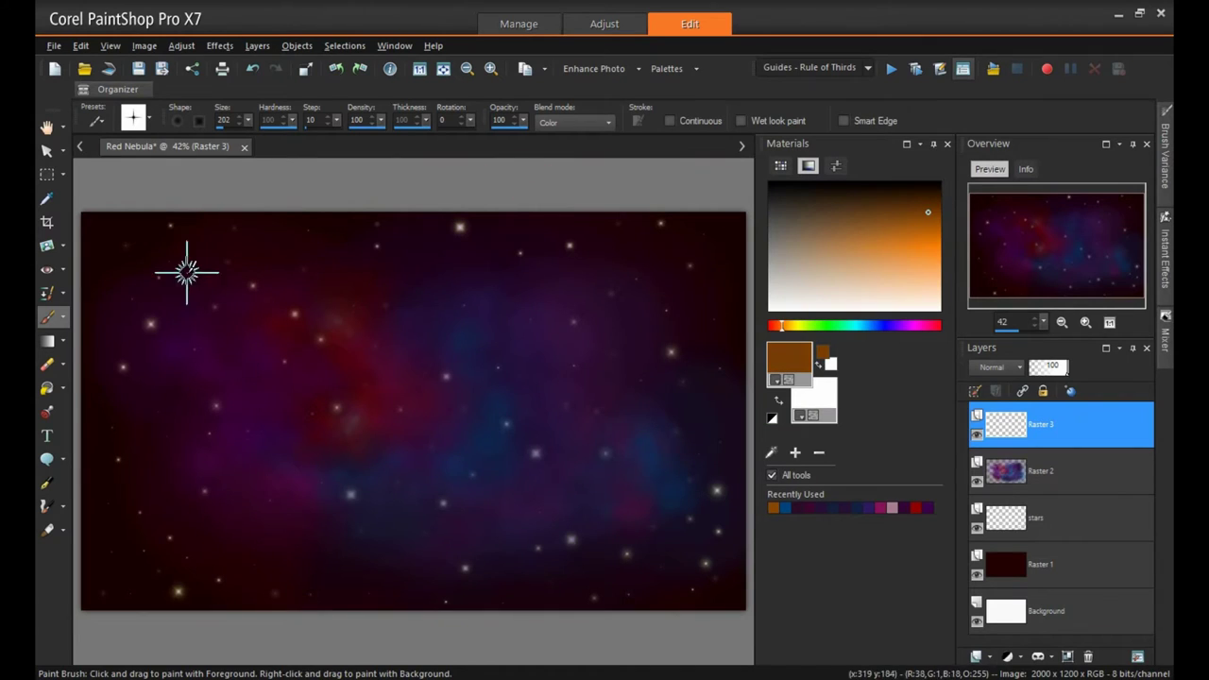
Step: Create a new 3600 x 2400 image and add a default raster layer above its white background
click(55, 69)
click(850, 553)
click(988, 656)
click(1024, 531)
click(546, 508)
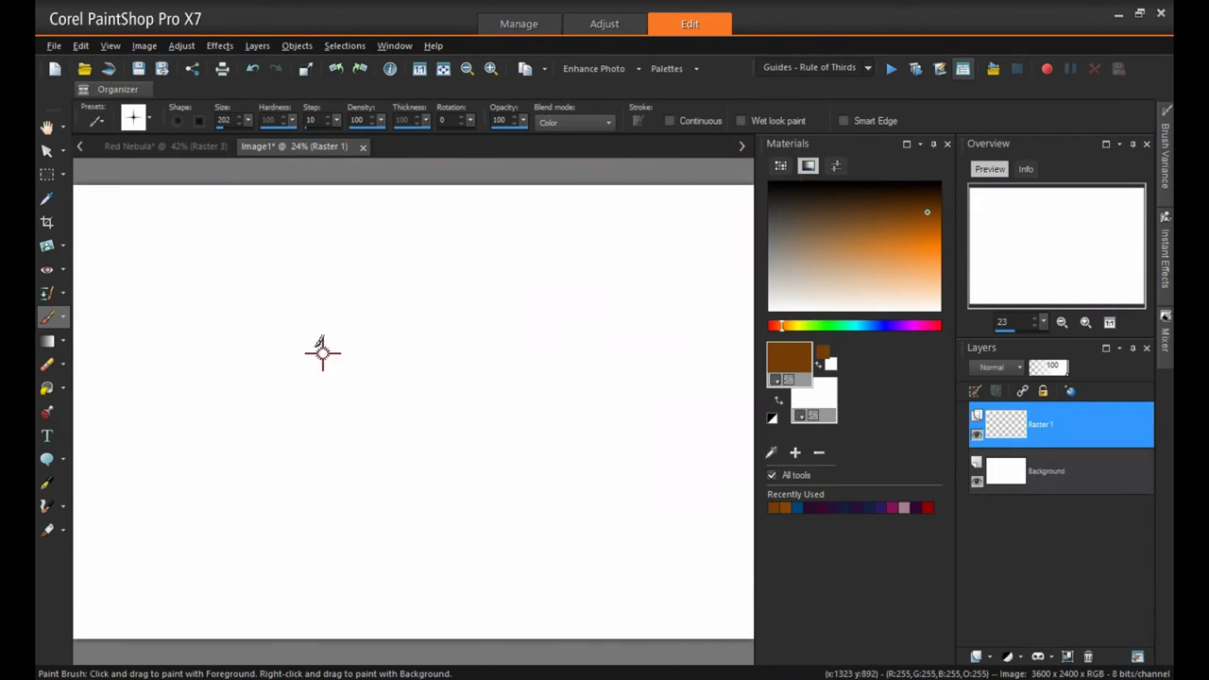
Step: Paint dark blue test strokes on the new image's raster layer with the star brush at size 550 in Normal blend mode
click(884, 325)
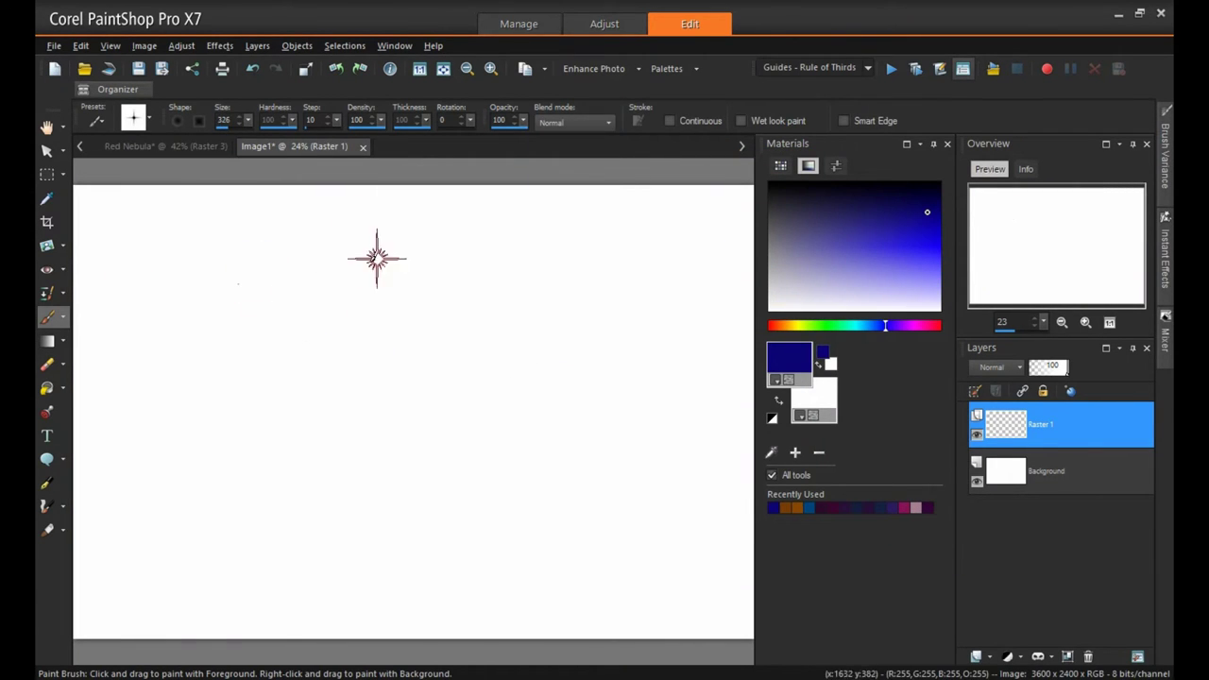
click(202, 363)
drag(327, 415, 471, 269)
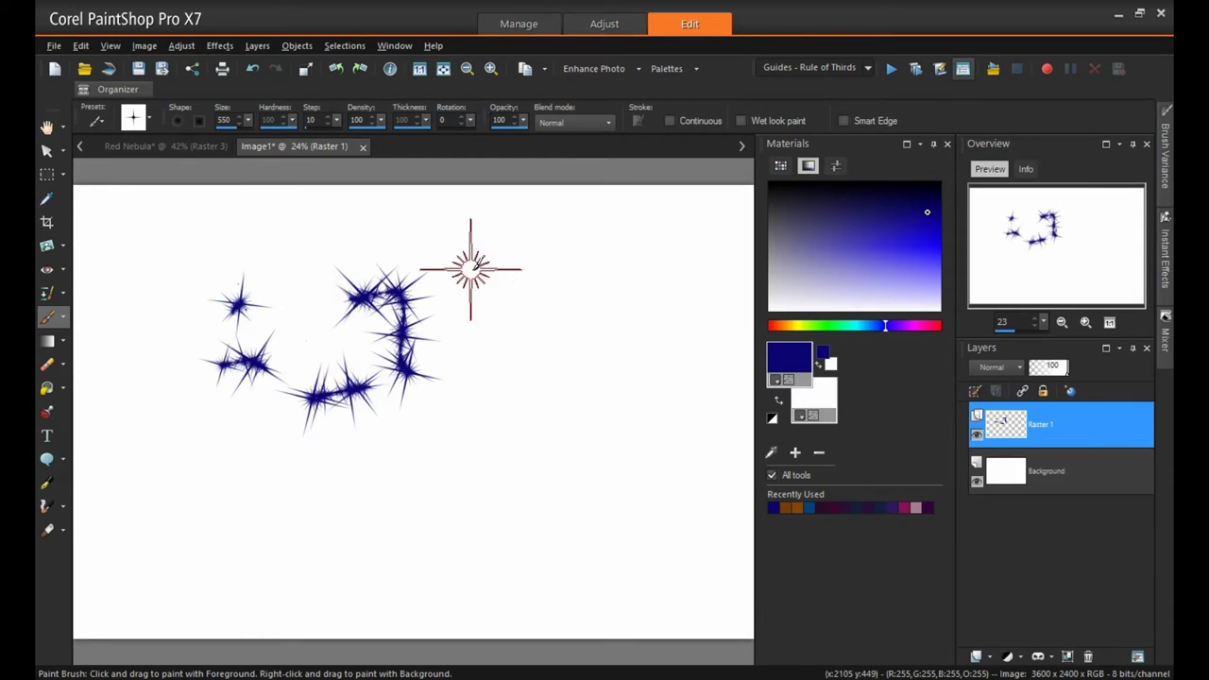
Step: Undo the blue test strokes, stamp single stars of varied size across the test image, and return to the Red Nebula image
mouse_move(1168, 176)
drag(605, 491, 187, 309)
key(ctrl+z)
click(186, 270)
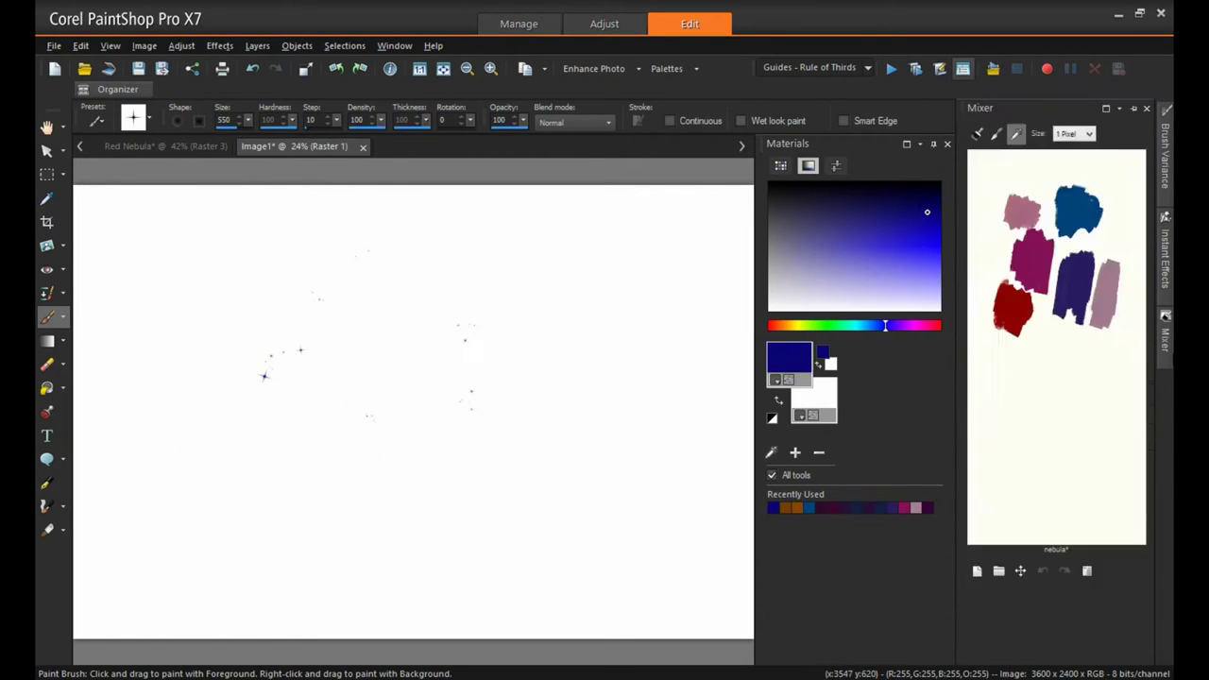
click(162, 262)
click(532, 238)
click(471, 389)
click(475, 487)
click(572, 486)
click(166, 147)
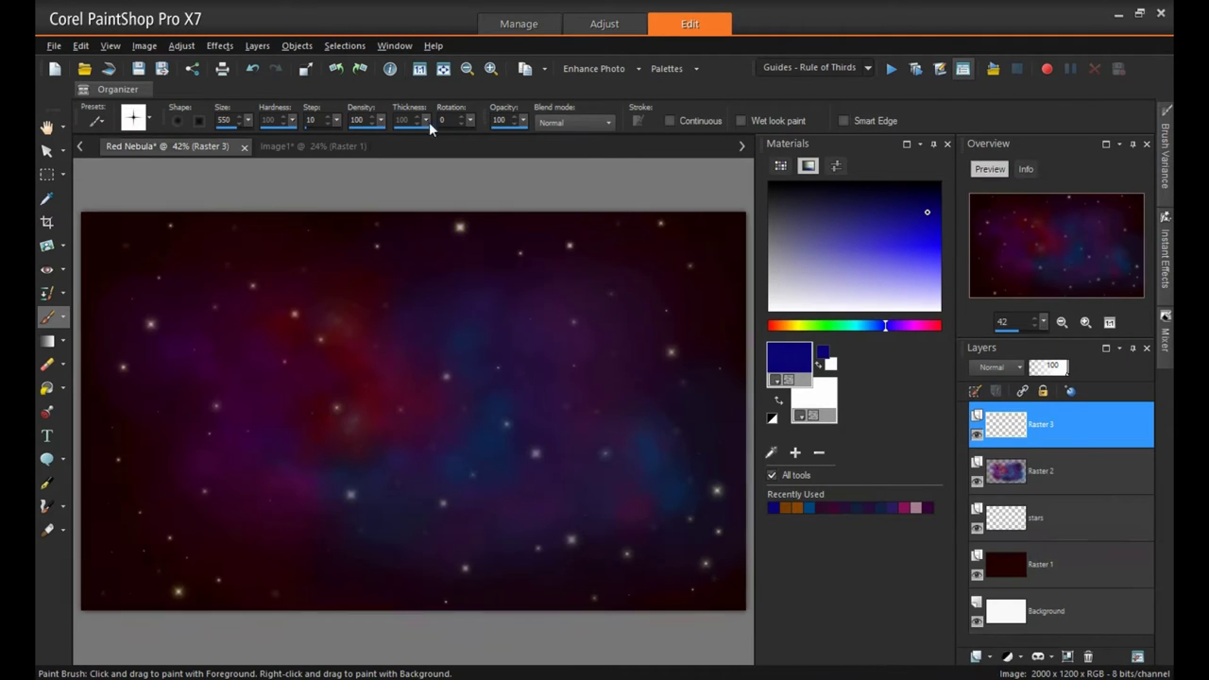
Step: Try orange star stamps on the Red Nebula image's top raster layer
click(781, 326)
key(ctrl+z)
click(246, 209)
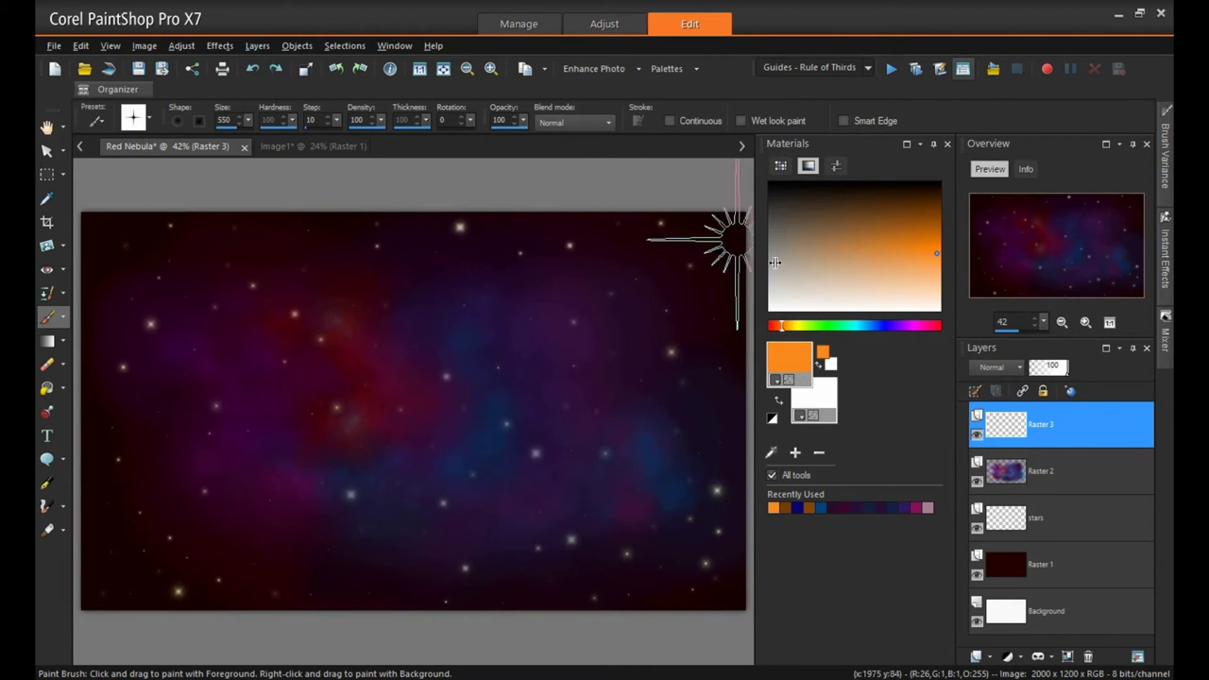
click(778, 326)
click(153, 409)
Step: Choose an olive-yellow foreground colour and stamp star flares of varied size around the nebula on Raster 3
click(793, 326)
click(183, 346)
click(930, 224)
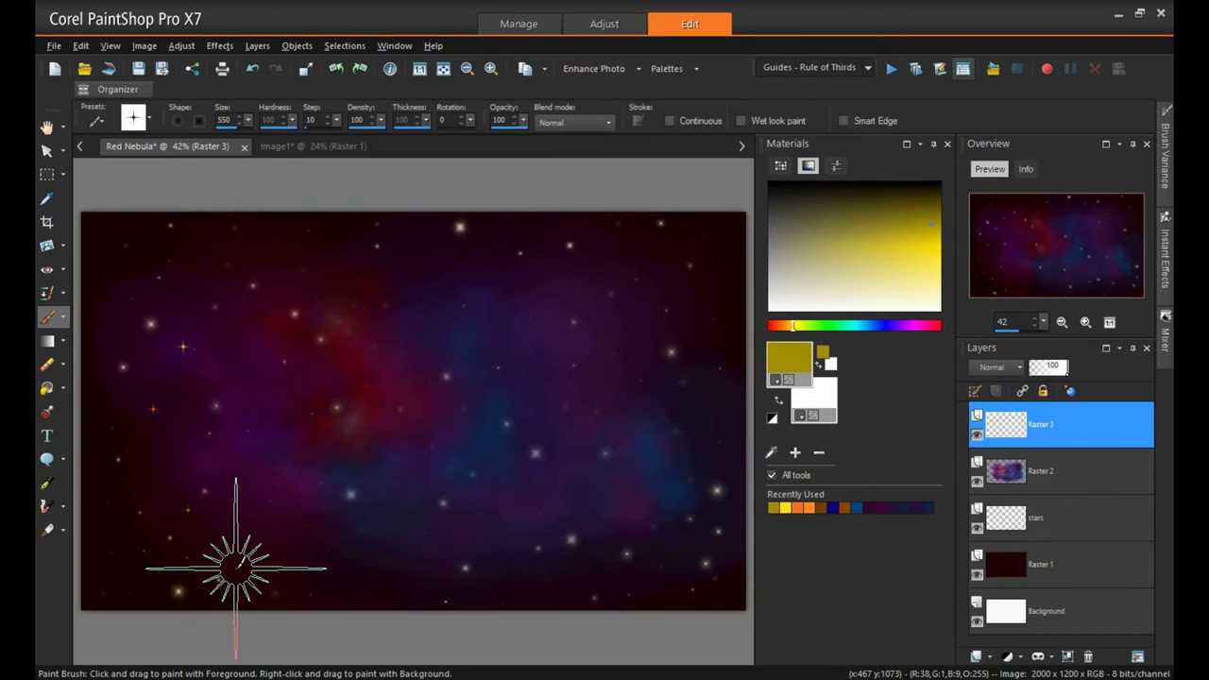
click(243, 545)
click(144, 415)
click(513, 289)
click(505, 553)
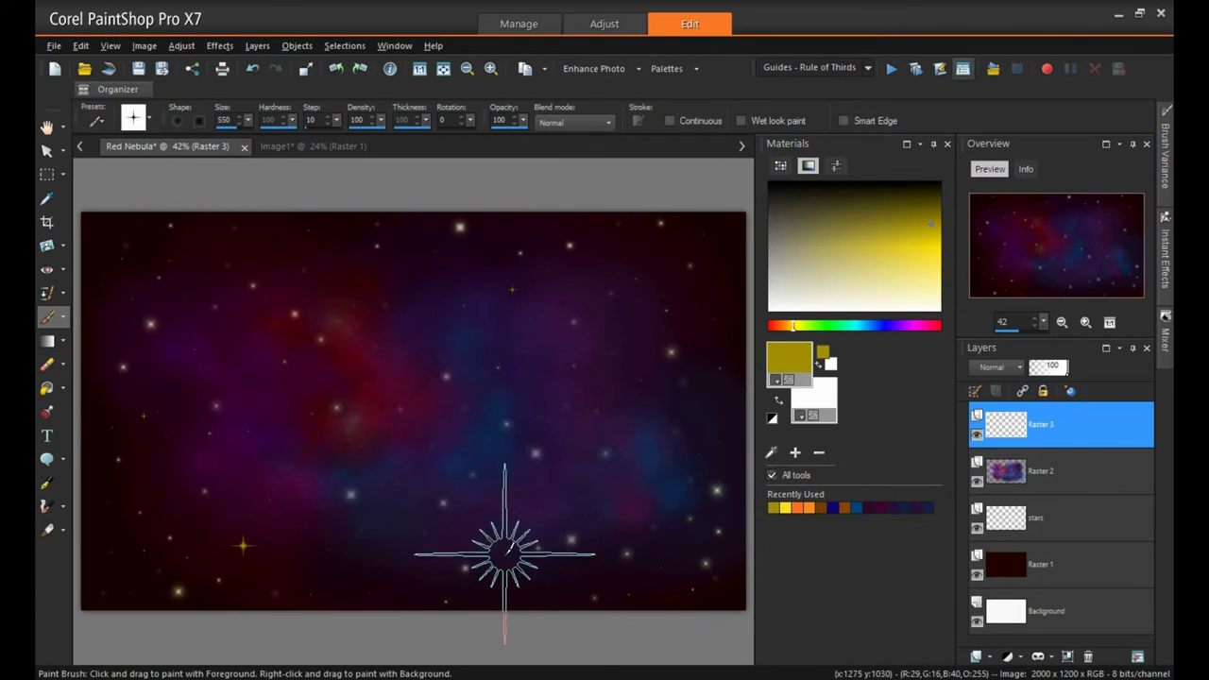
click(670, 394)
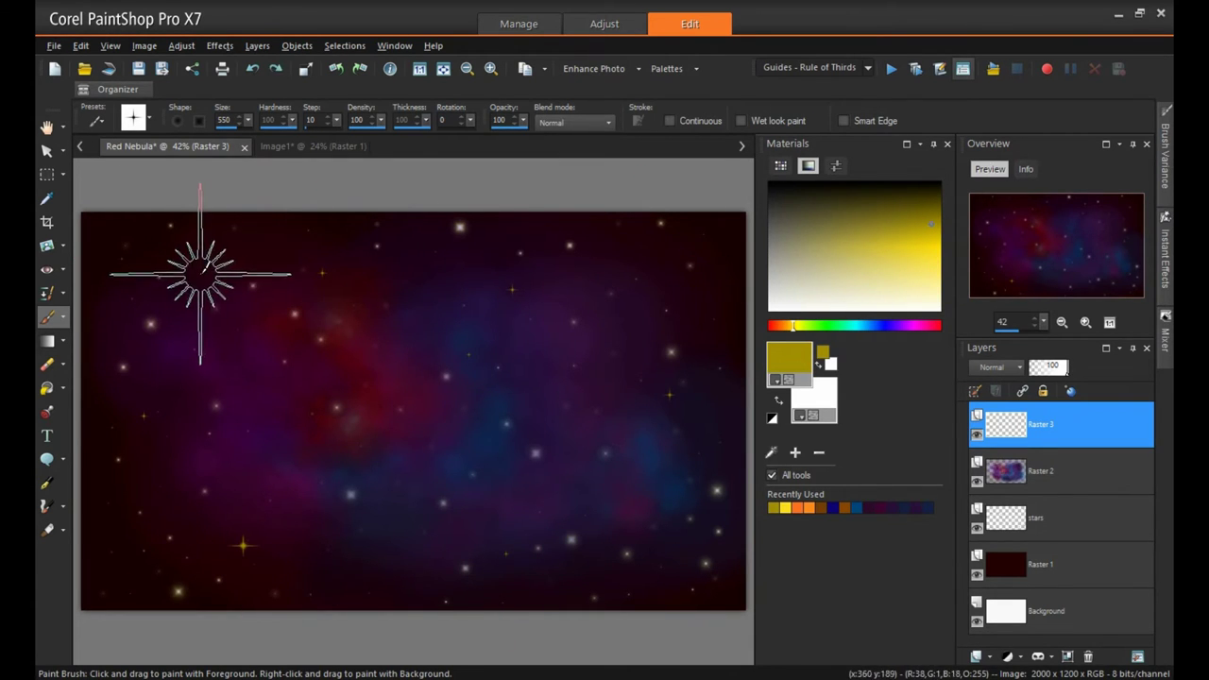
click(429, 491)
click(670, 550)
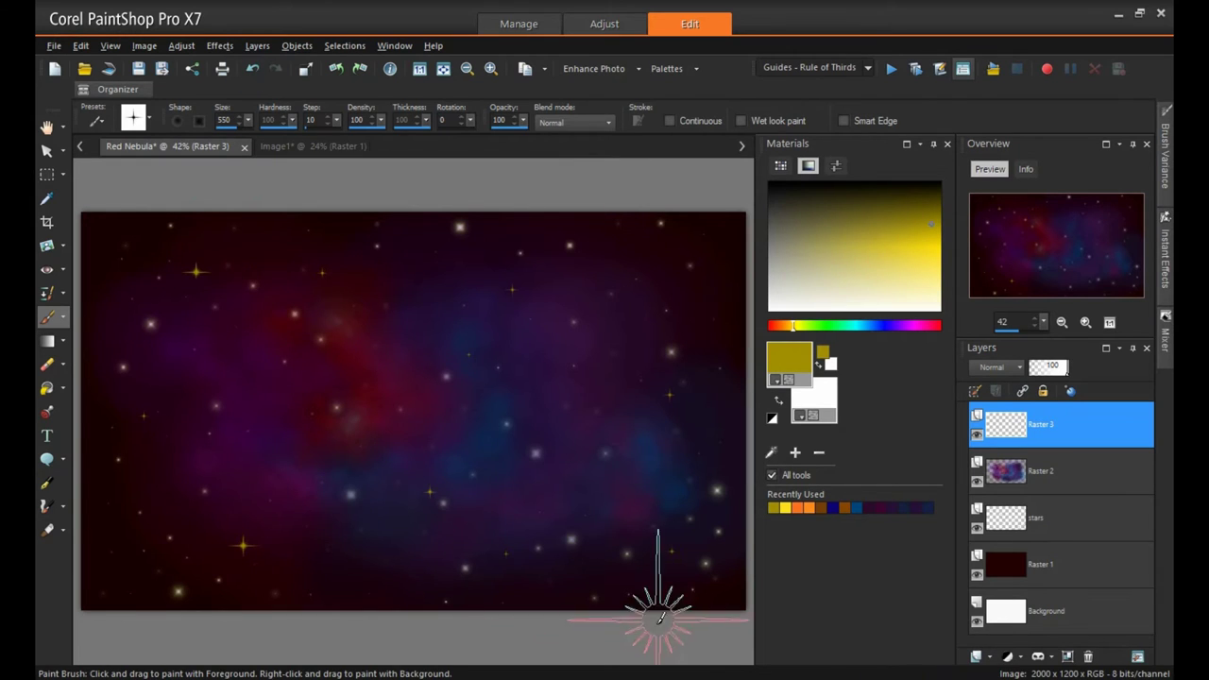
click(93, 319)
Step: Use the Eraser on the large star flare in the nebula's upper-left area and return to the Paint Brush
click(47, 364)
click(134, 119)
double_click(410, 192)
mouse_move(248, 121)
mouse_down()
mouse_move(250, 139)
mouse_move(223, 125)
mouse_up()
click(229, 262)
key(b)
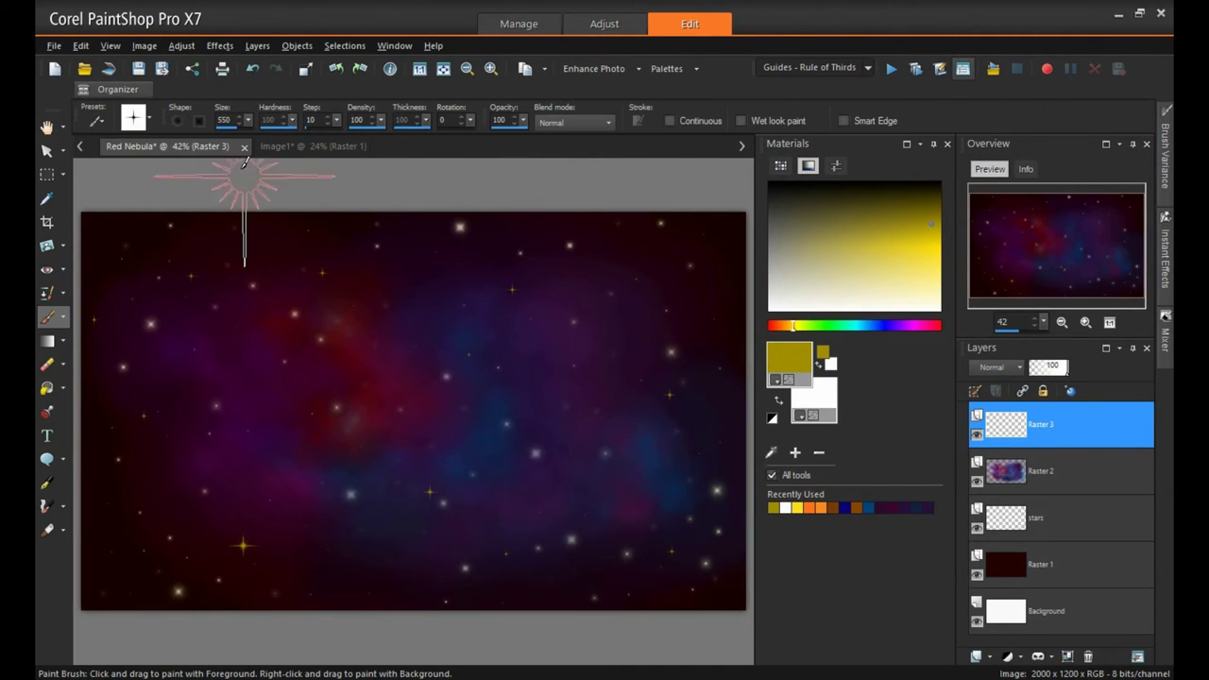
Step: Rename layer Raster 3 as flares and layer Raster 2 as nebula gas
text(flares)
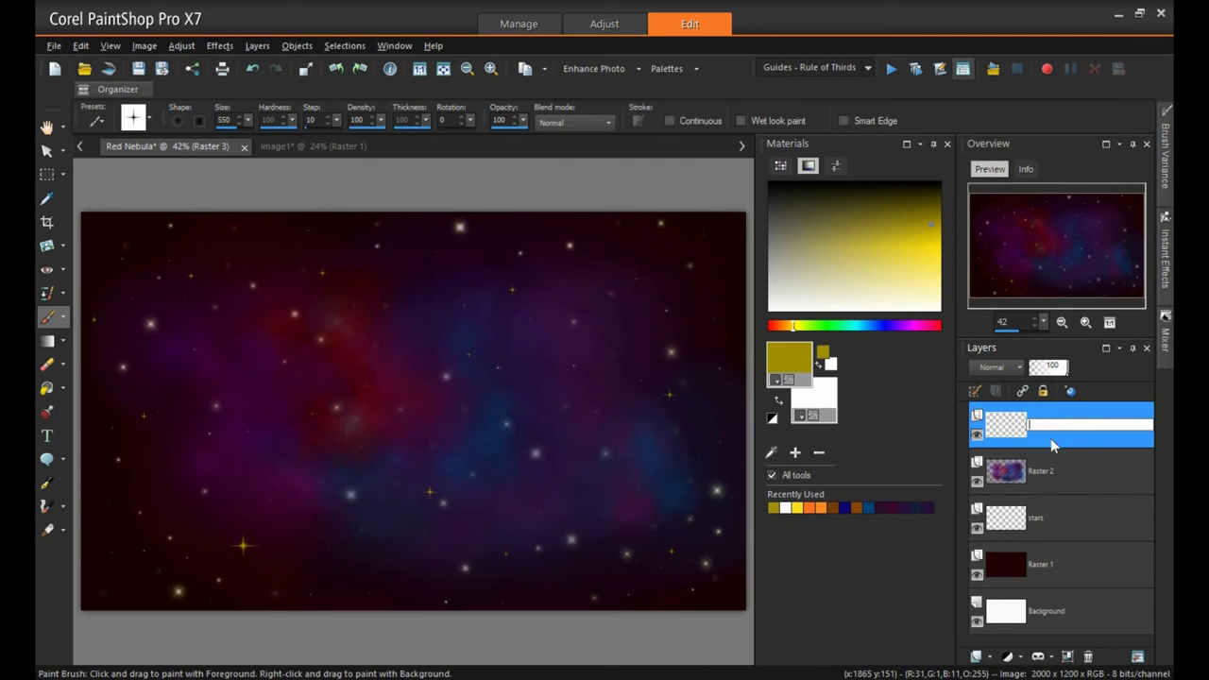
key(Return)
click(1091, 457)
double_click(1092, 457)
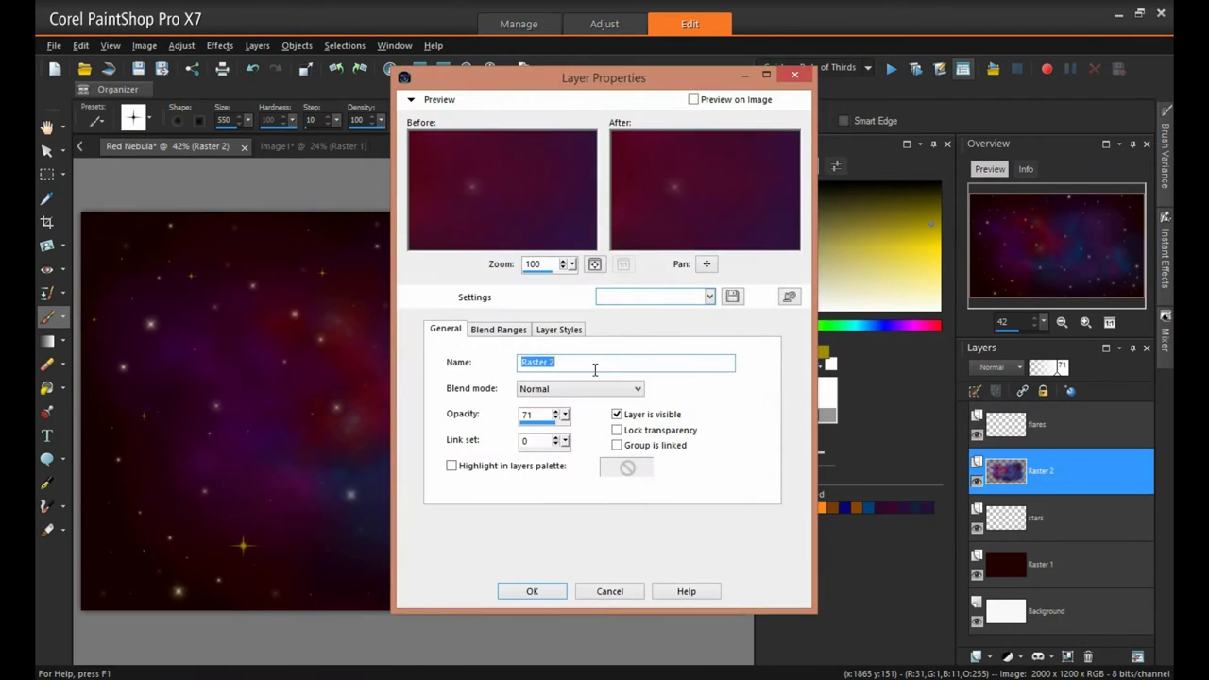
text(nebula gas)
key(Return)
Step: Lock the transparency of the flares layer and add a default raster layer above it
click(1134, 422)
click(1042, 391)
click(989, 655)
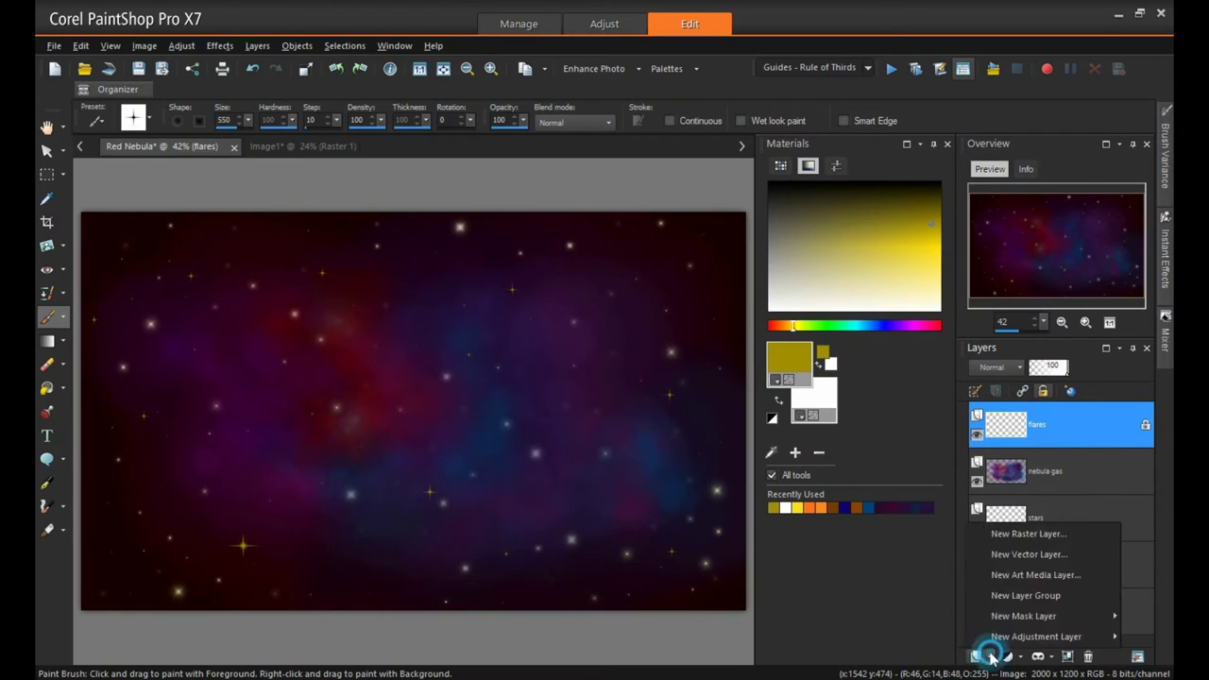
click(1033, 531)
key(Return)
Step: Stamp a large planet with small moons in the image's left half, using a planet picture tube at scale 250
click(48, 412)
click(134, 119)
scroll(416, 283, up, 10)
click(415, 281)
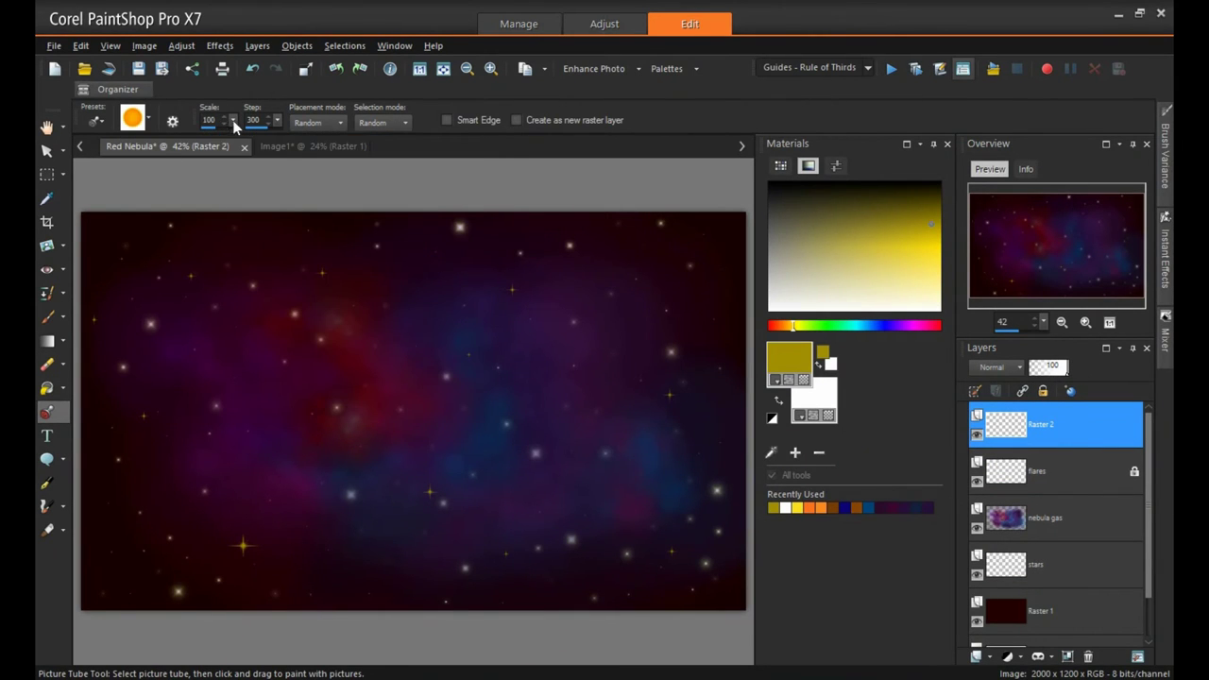
drag(279, 132, 288, 134)
click(231, 357)
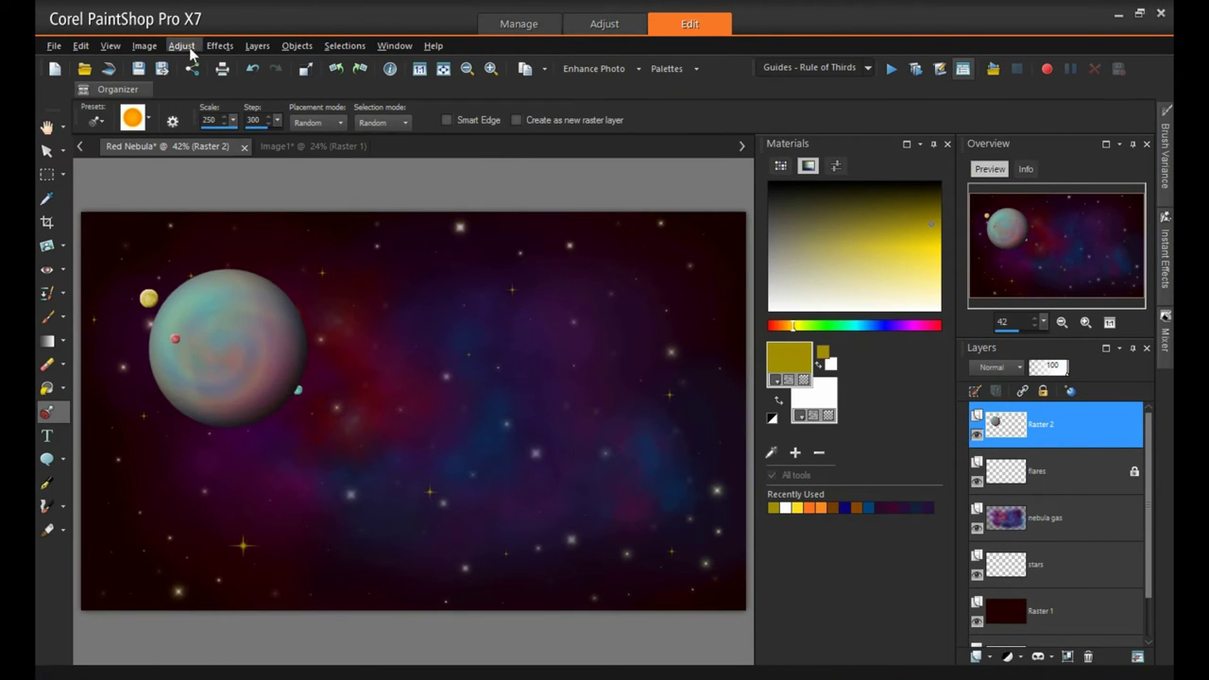
Step: Colorize the planet orange-brown with a hue of 23 and move it slightly lower
click(190, 54)
click(425, 156)
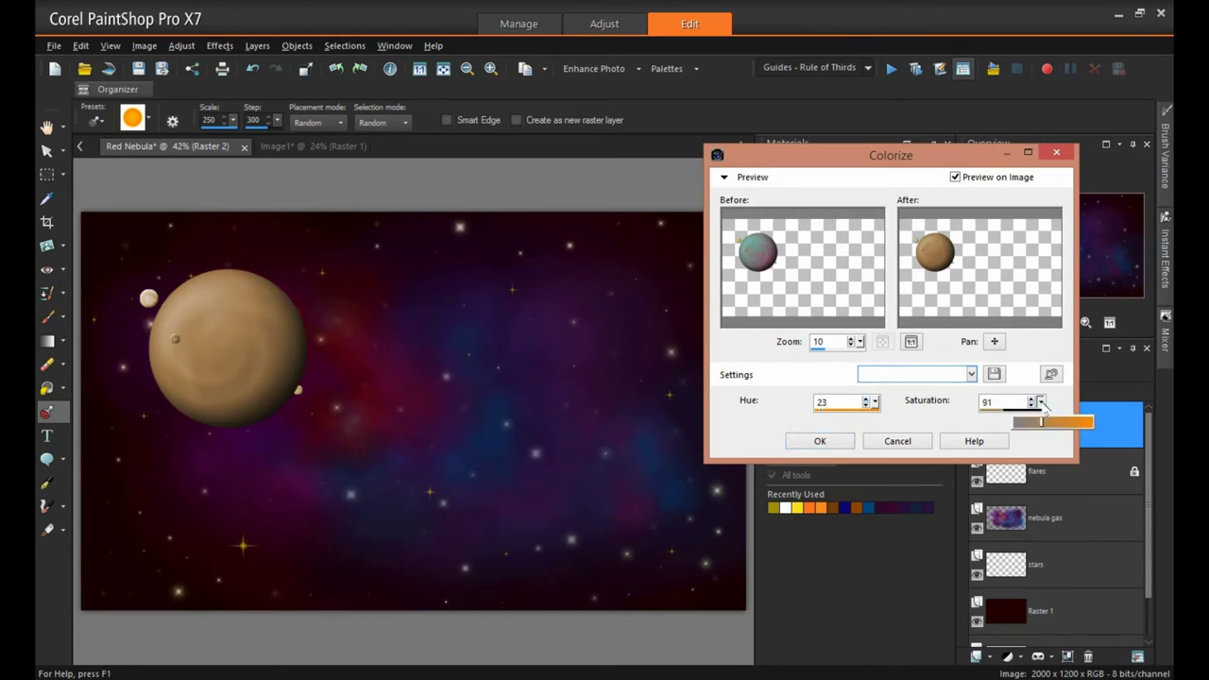
click(819, 441)
click(46, 150)
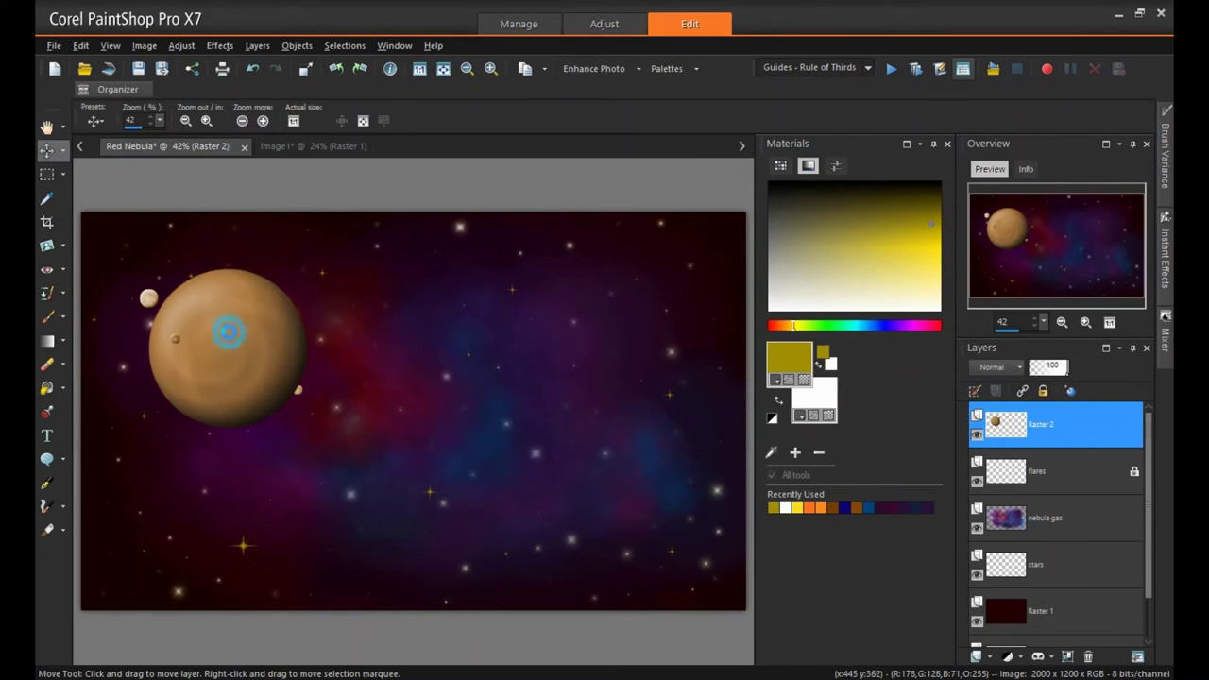
drag(227, 337, 232, 379)
Step: Sample a brown from the planet, lock its layer's transparency and paint on its surface with a cloud brush at size 340
click(47, 198)
click(267, 416)
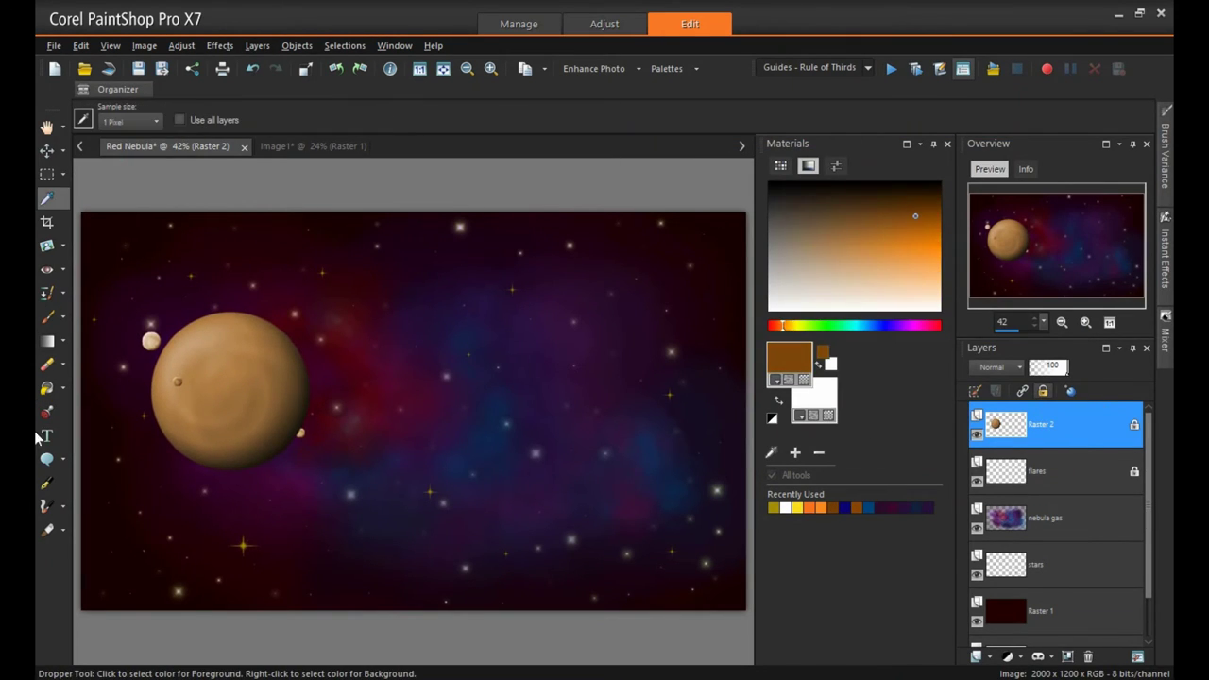
click(47, 317)
click(148, 119)
drag(455, 312, 455, 182)
double_click(221, 198)
click(282, 363)
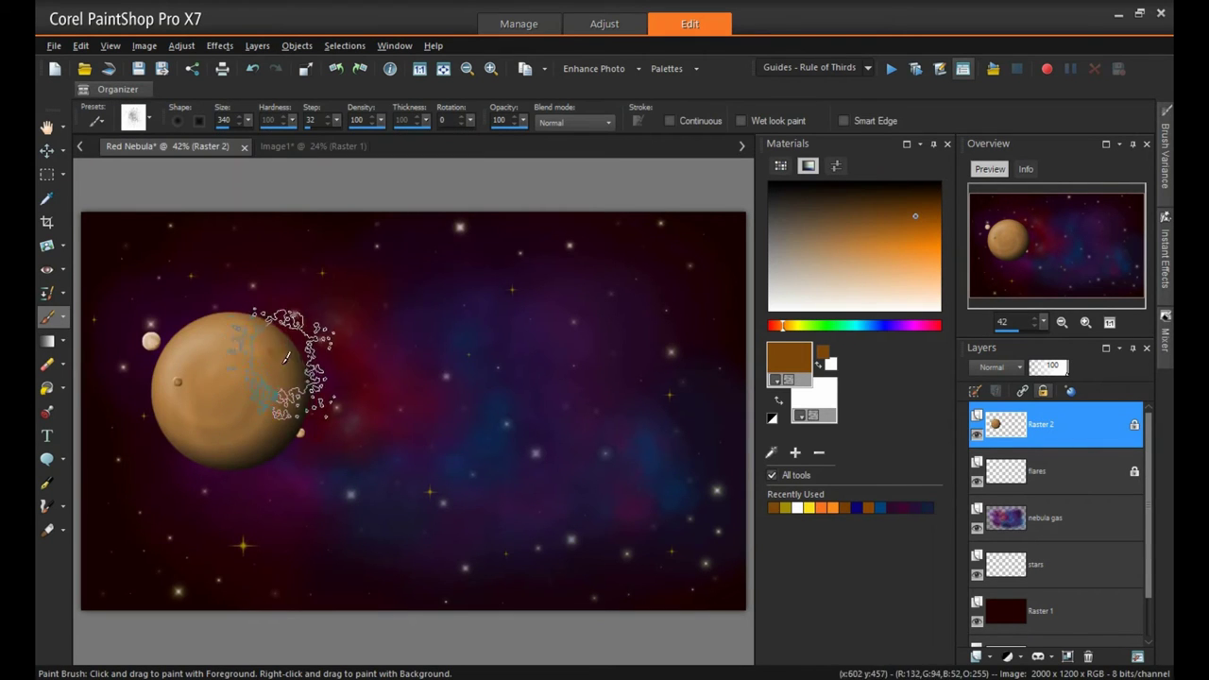
click(182, 45)
mouse_move(283, 338)
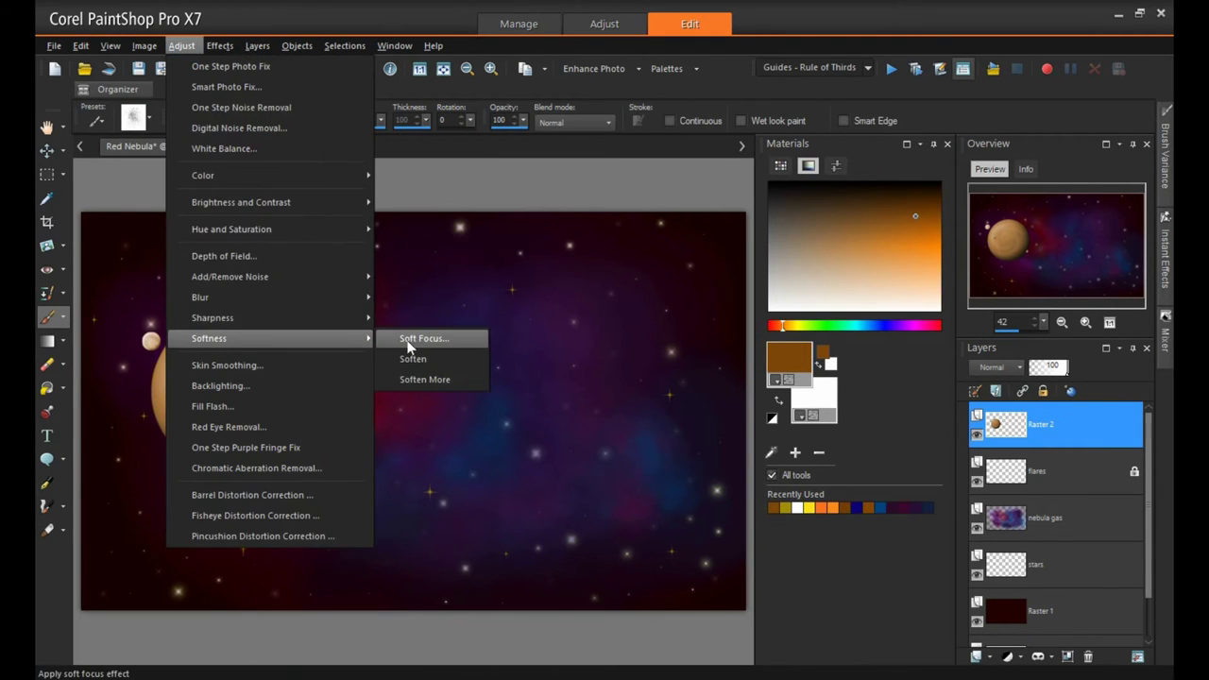
click(415, 339)
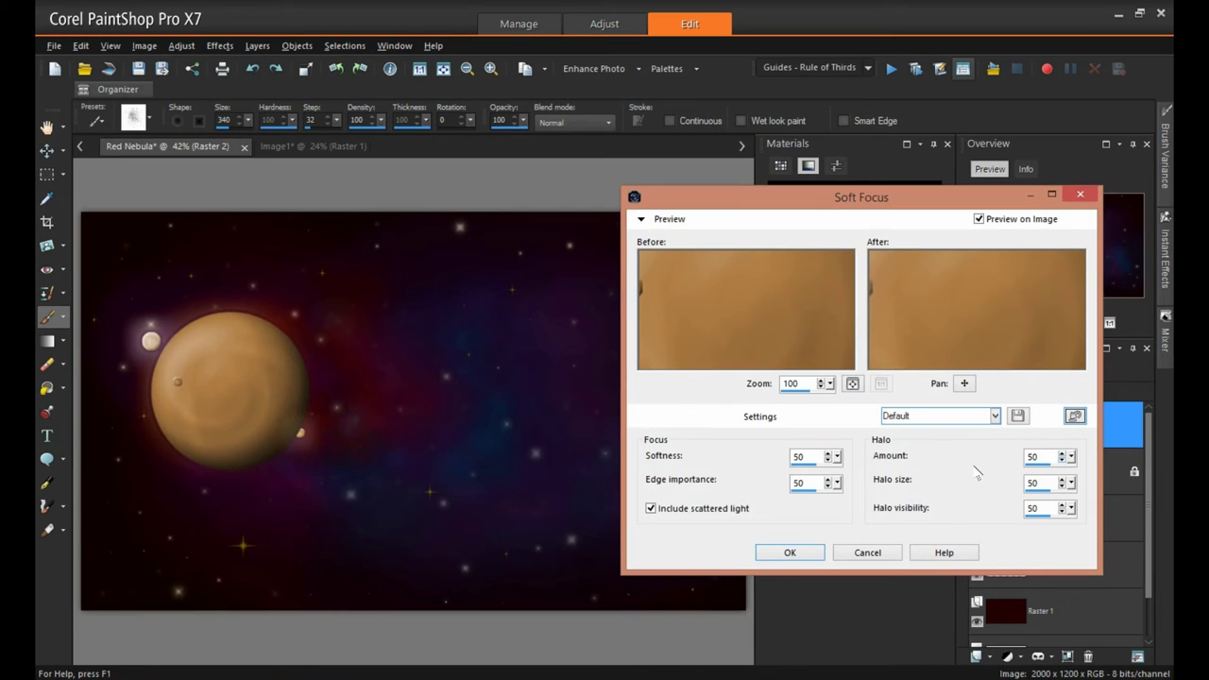
click(867, 553)
click(1043, 391)
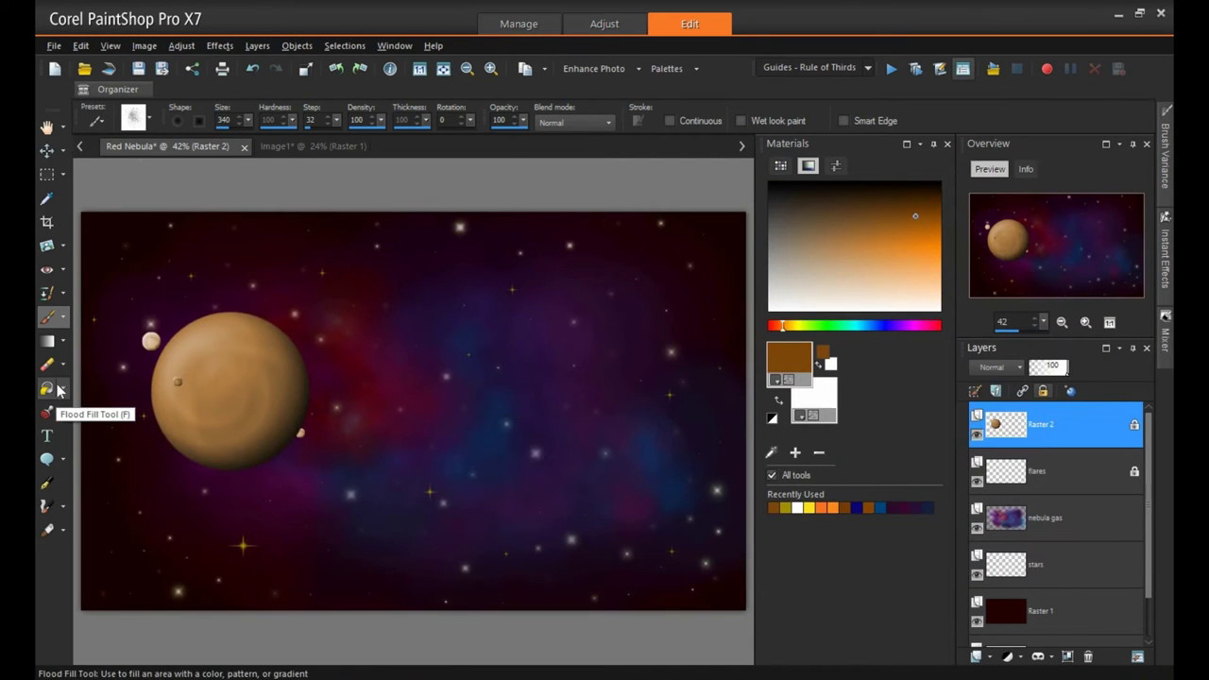
Step: Try smudging the planet's surface texture with the Smudge Brush at size 790
click(150, 119)
click(62, 341)
click(104, 425)
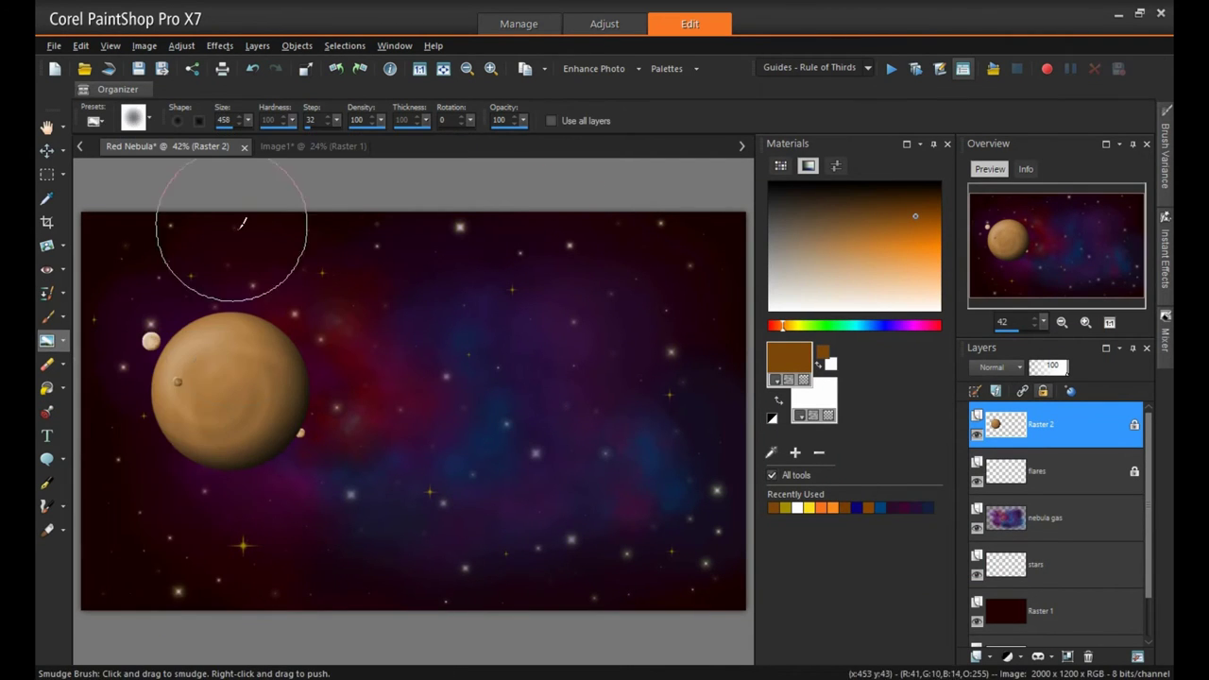
drag(247, 120, 283, 139)
drag(297, 397, 243, 409)
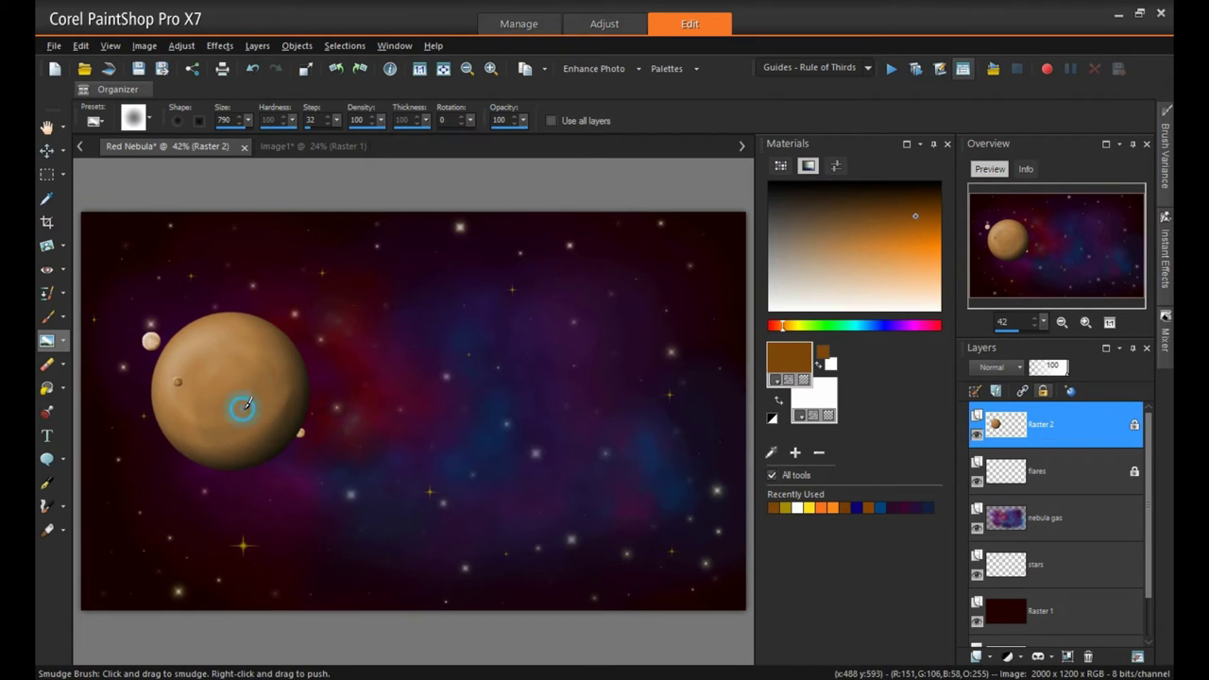
Step: Undo the smudge strokes on the planet and reduce the Smudge Brush size to 496
click(253, 71)
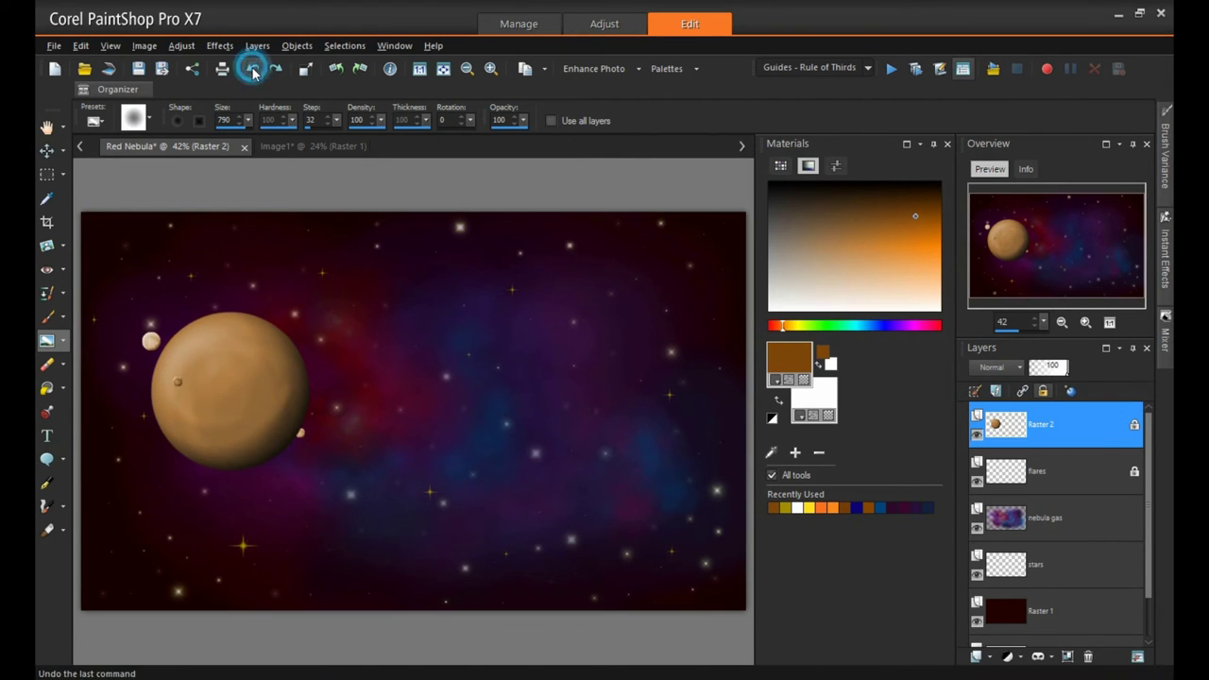
click(252, 70)
click(276, 69)
click(234, 125)
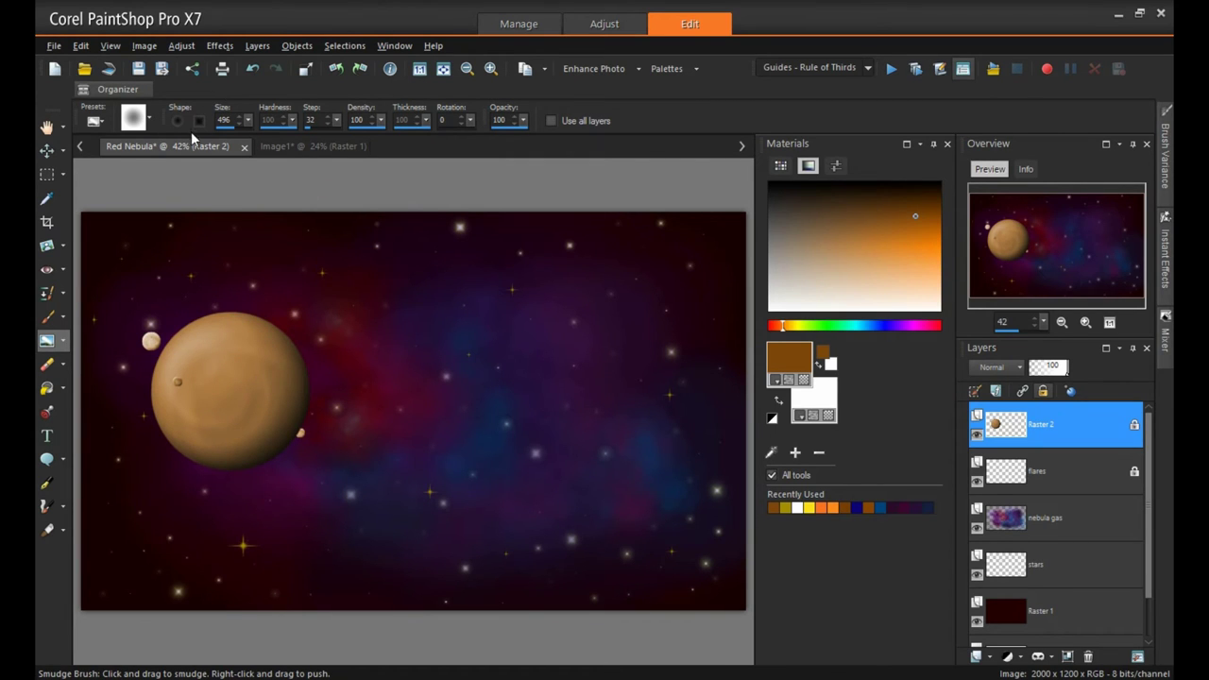
Step: Save the Red Nebula image with a copy of the unedited original, and unlock the planet layer's transparency
click(138, 68)
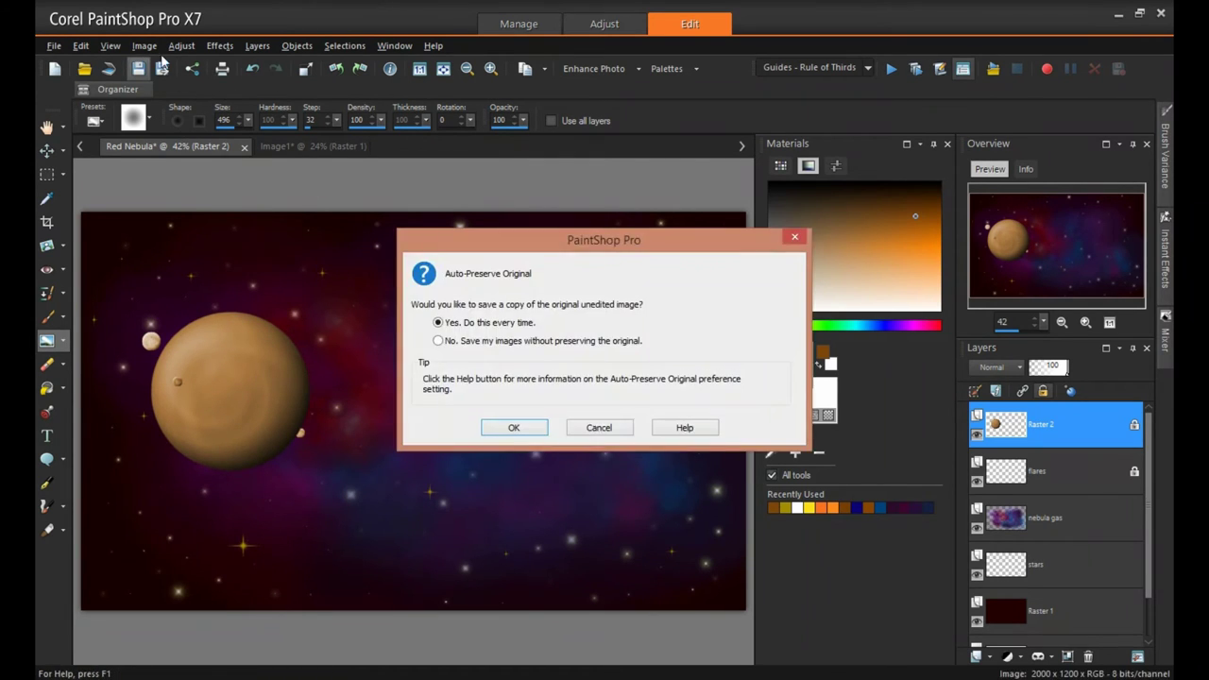
click(515, 424)
click(1046, 390)
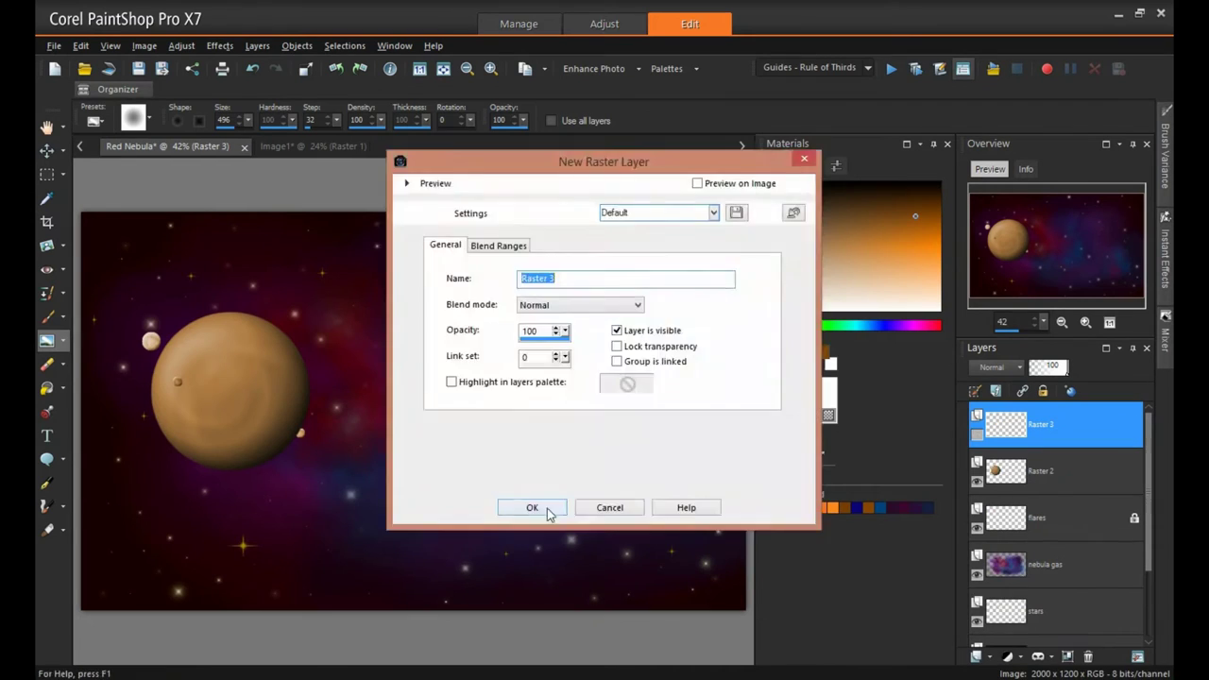
Step: Add a default raster layer above the planet layer and stamp a ringed planet at scale 176 in the image's right half
click(531, 507)
click(47, 412)
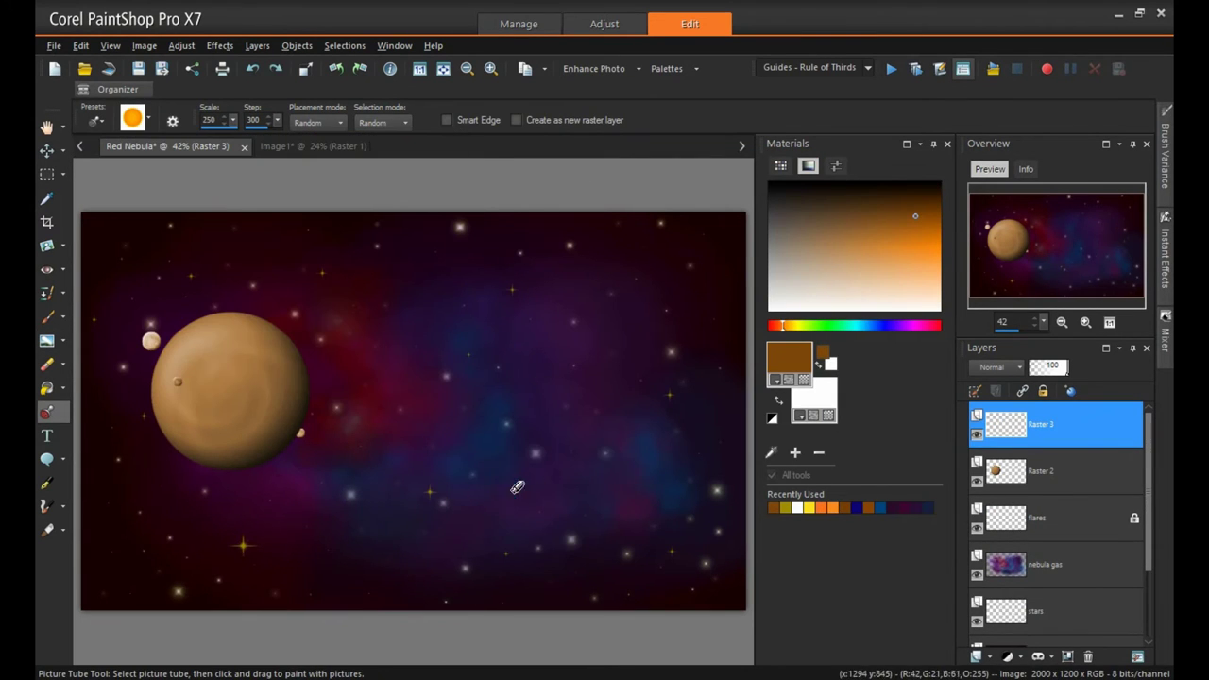
click(550, 395)
Step: Colorize the ringed planet red with a hue of 0
click(182, 45)
mouse_move(283, 202)
mouse_move(283, 229)
click(434, 229)
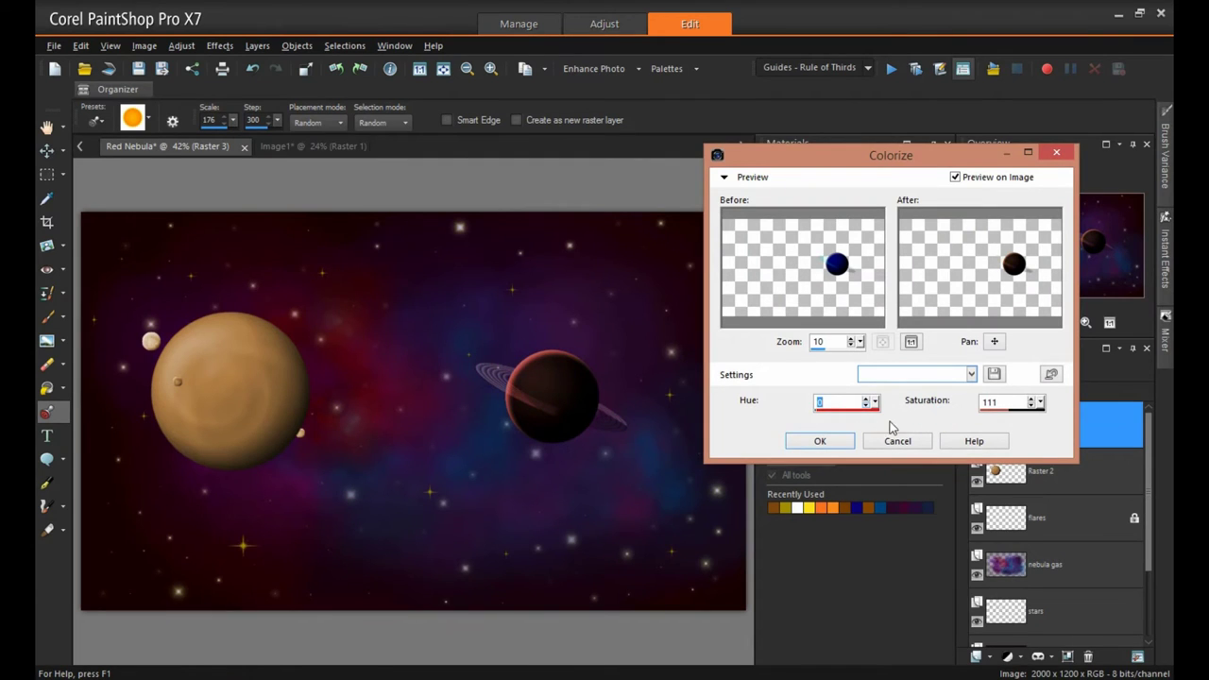
click(819, 441)
Step: Shrink the orange planet on Raster 2 to a small planet in the image's lower-right area
click(1039, 470)
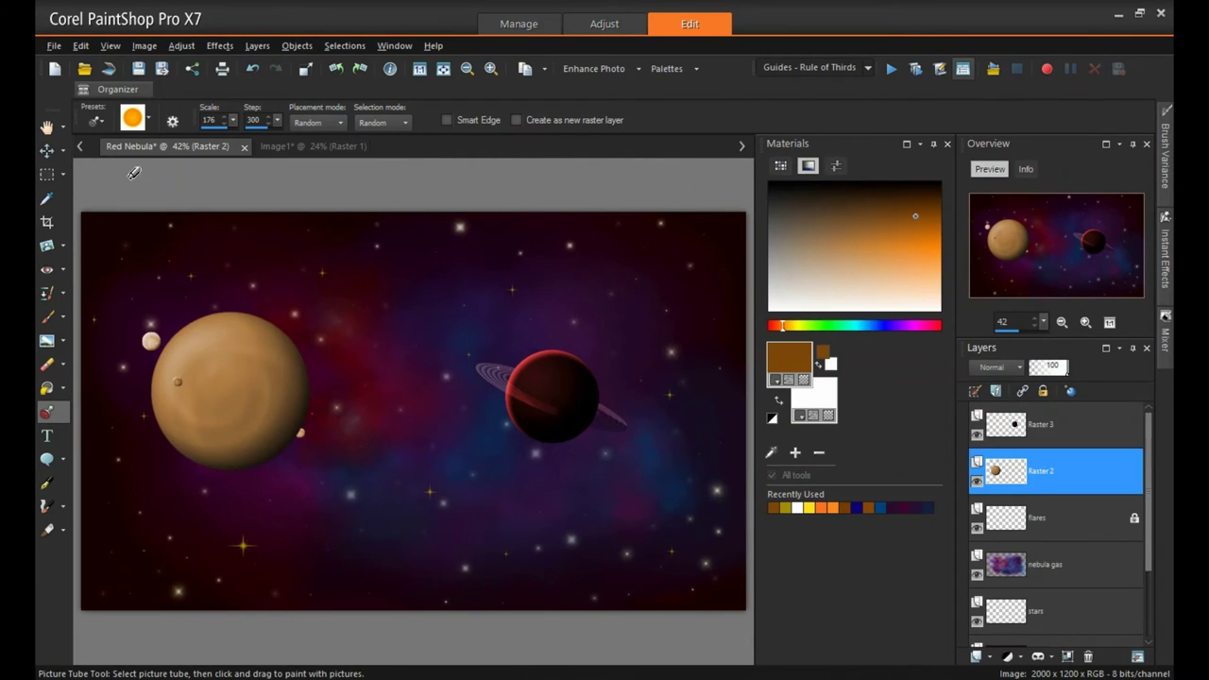
click(46, 150)
drag(140, 311, 629, 455)
Step: Move the ringed red planet into the image's left half and enlarge it to about 148%
click(553, 399)
key(m)
drag(547, 397, 274, 391)
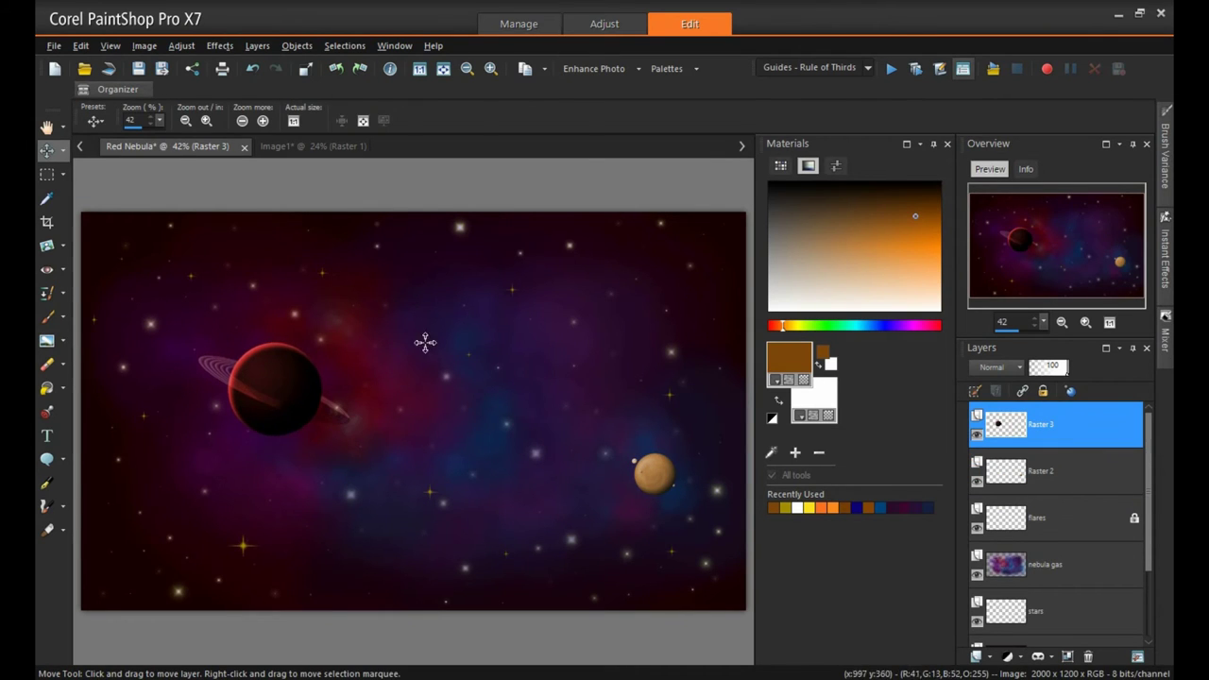
key(k)
drag(350, 436, 423, 483)
drag(308, 417, 278, 391)
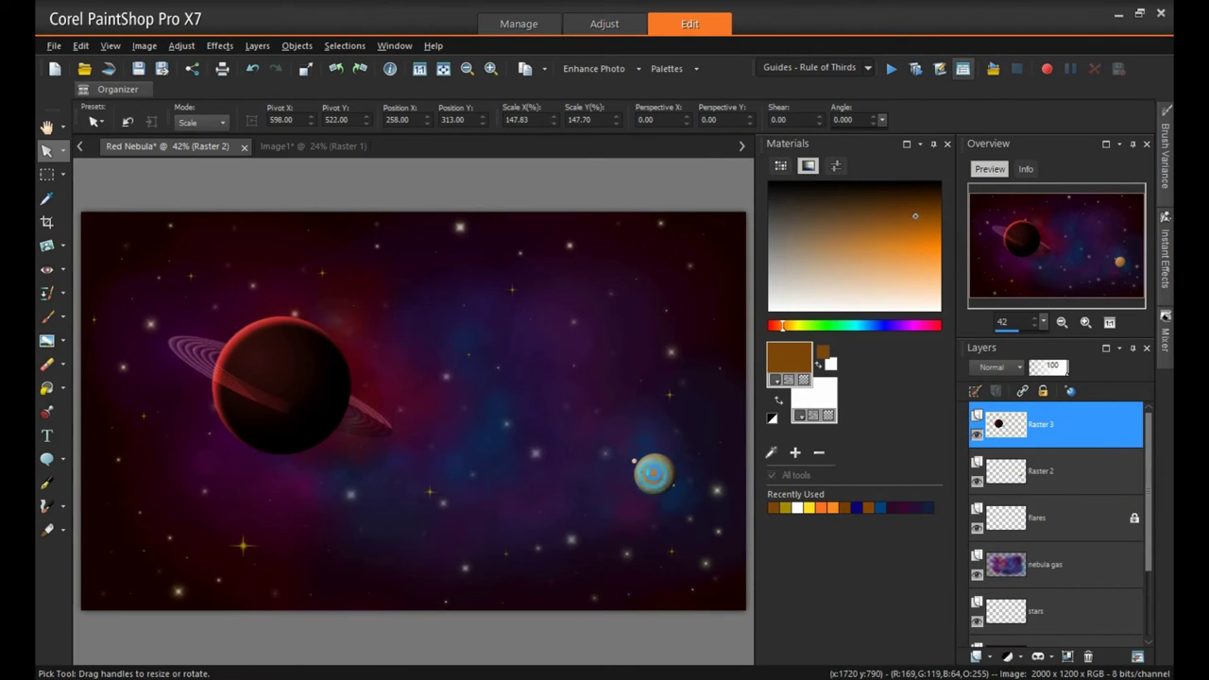
Step: Nudge the small orange planet slightly left and add a default raster layer above the ringed planet's layer
click(652, 474)
mouse_move(651, 474)
mouse_down()
mouse_move(628, 416)
mouse_move(637, 474)
mouse_up()
click(1055, 427)
click(976, 656)
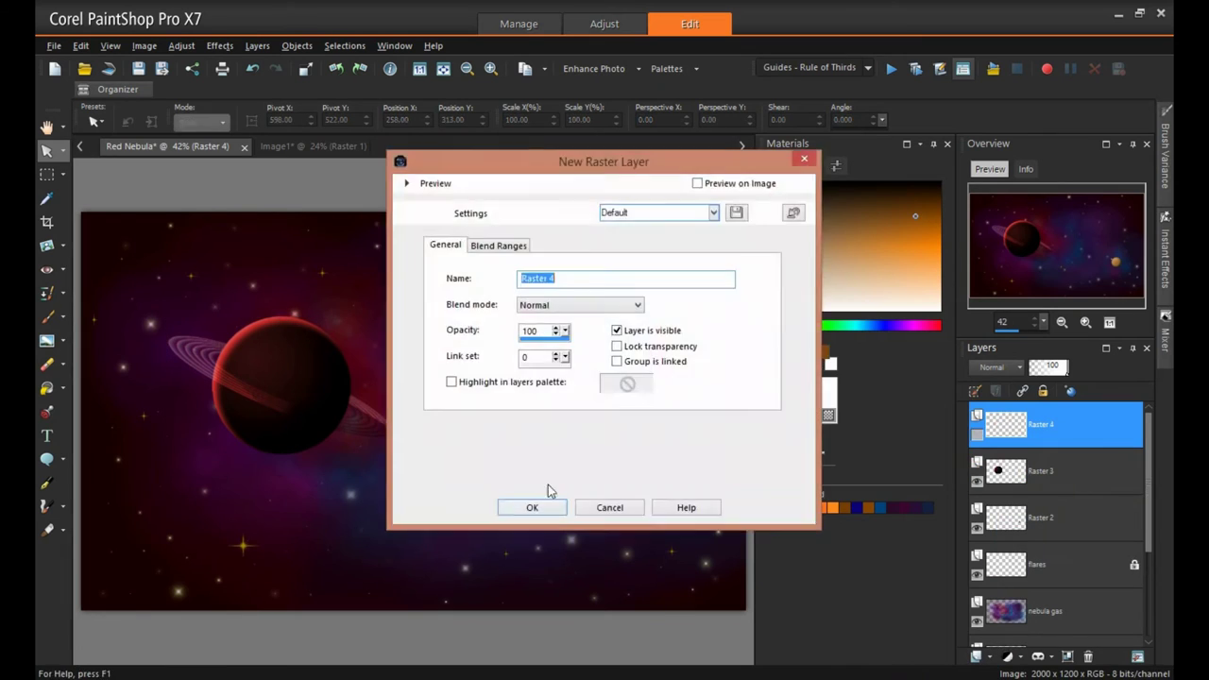
click(533, 507)
Step: Stamp and undo random space picture tubes at scale 169 on Raster 4 until a grey moon is placed between the two planets
click(47, 412)
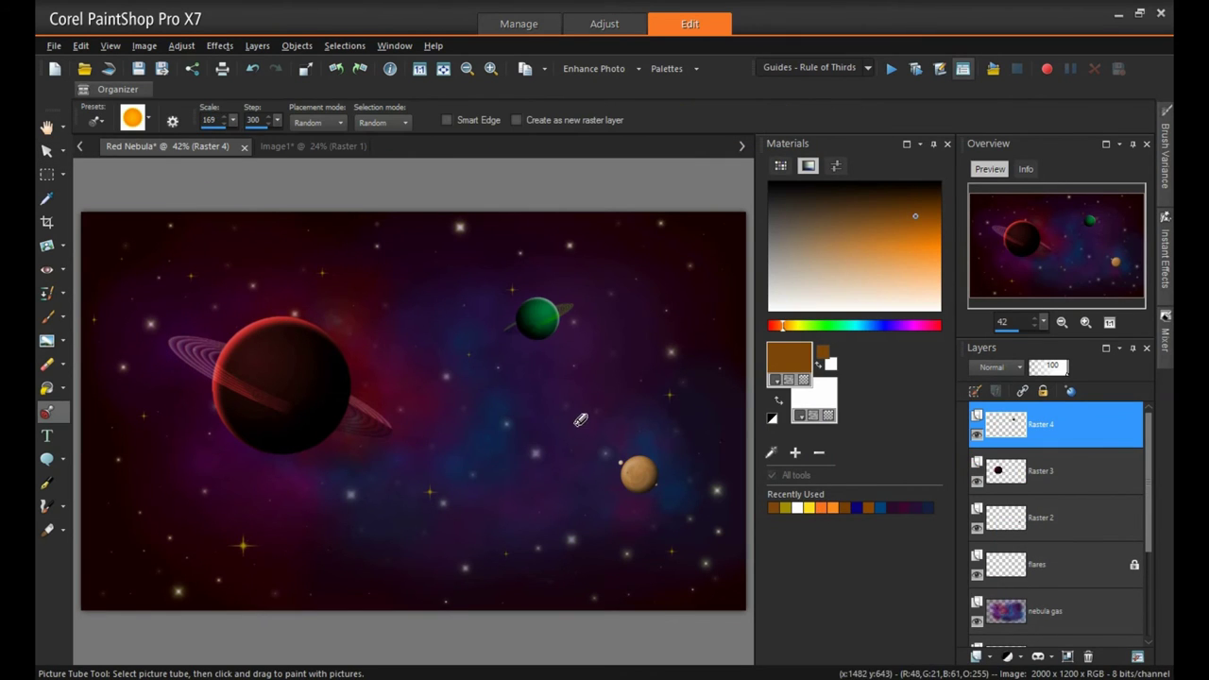
click(253, 69)
click(549, 328)
click(253, 69)
click(535, 325)
click(252, 69)
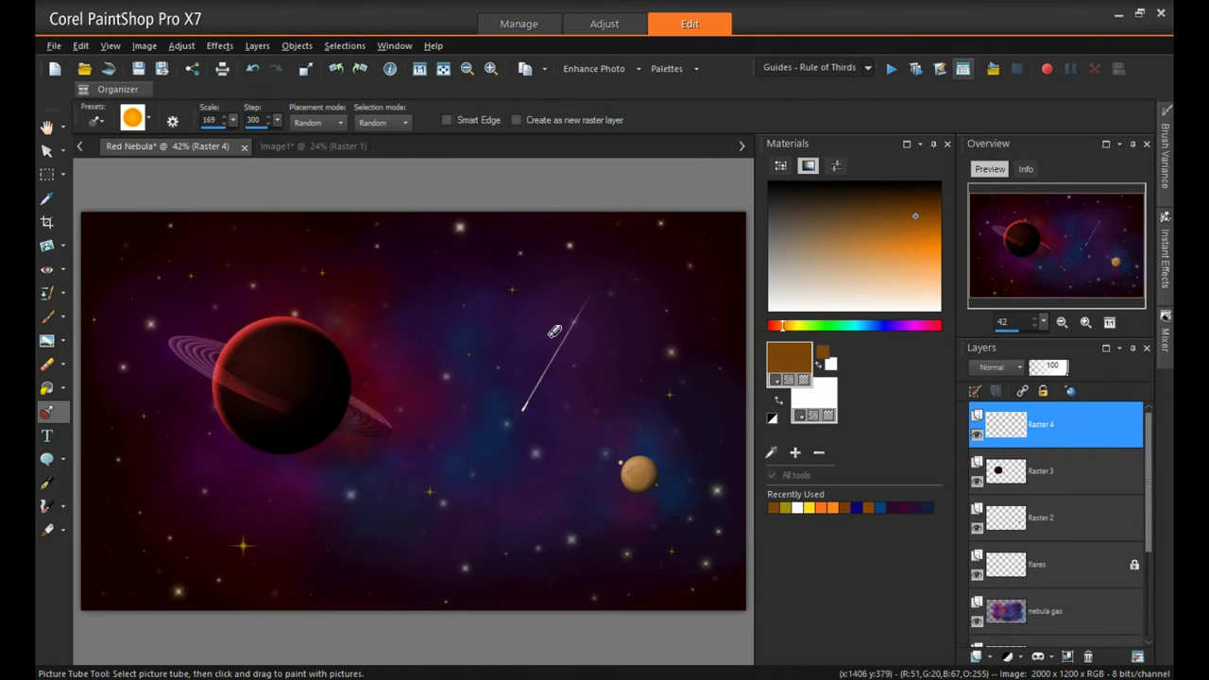
click(553, 340)
click(181, 45)
mouse_move(227, 176)
click(444, 217)
mouse_move(960, 280)
mouse_down()
mouse_move(978, 284)
mouse_move(963, 276)
mouse_up()
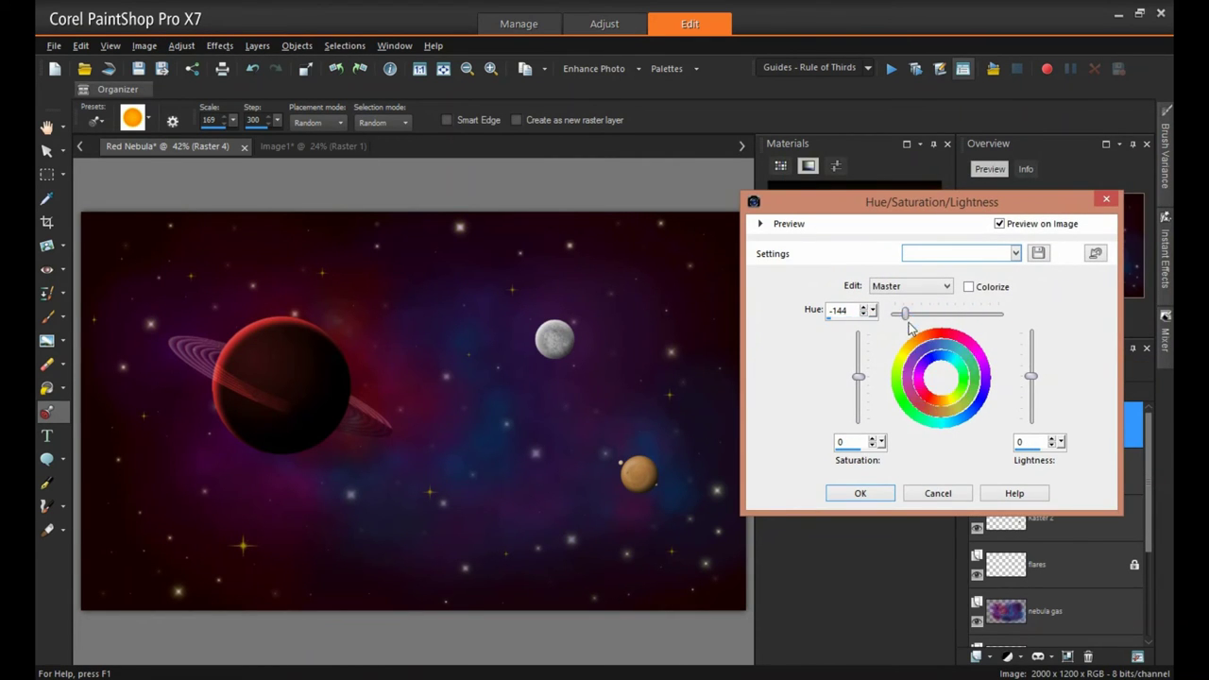
click(937, 493)
Step: Colorize the grey moon on Raster 4 a soft pink
click(181, 46)
mouse_move(217, 229)
click(416, 228)
drag(888, 159, 916, 194)
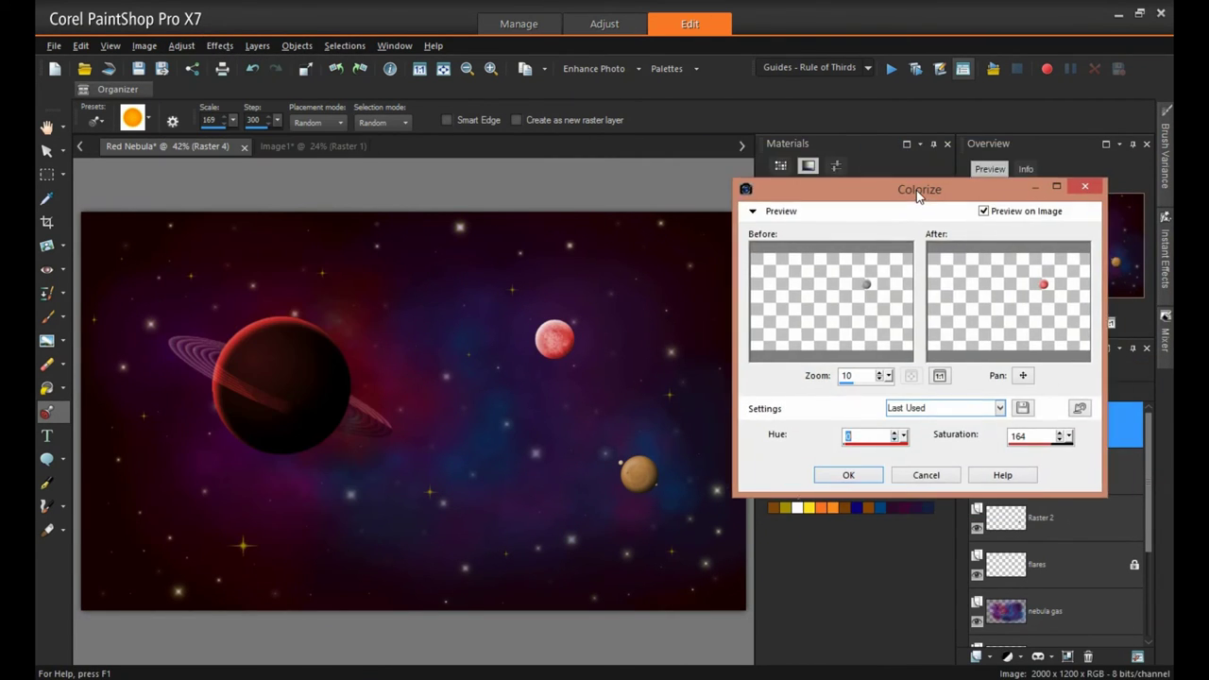
text(33)
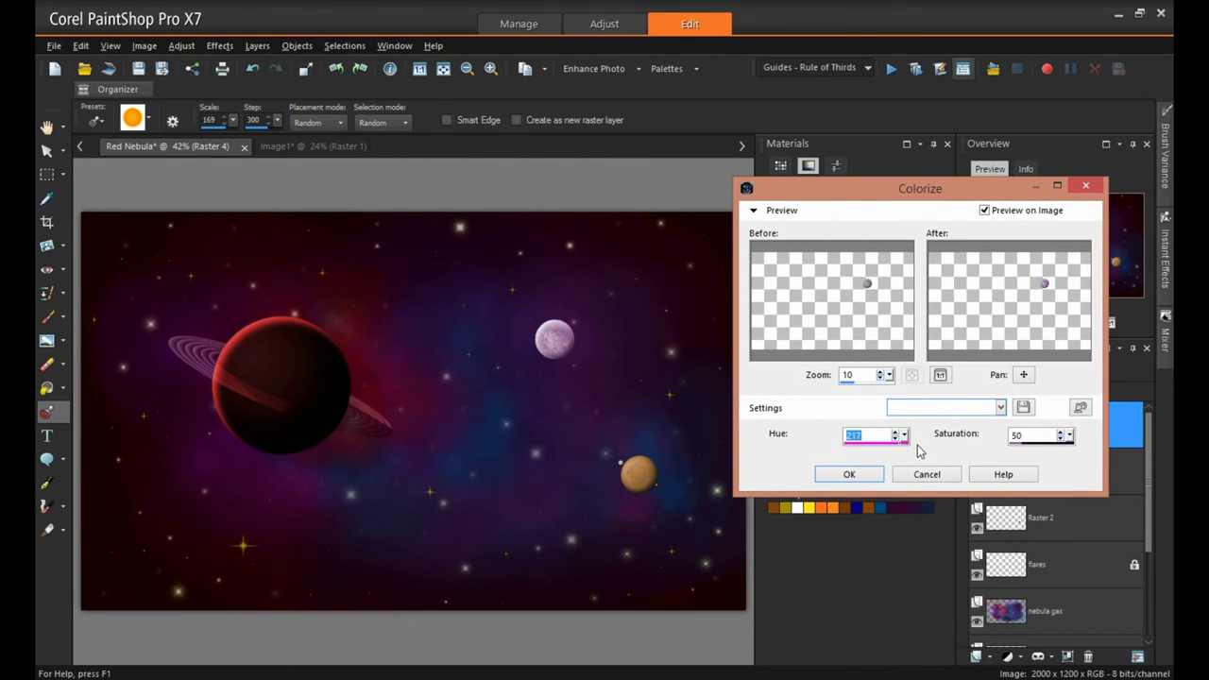
click(849, 474)
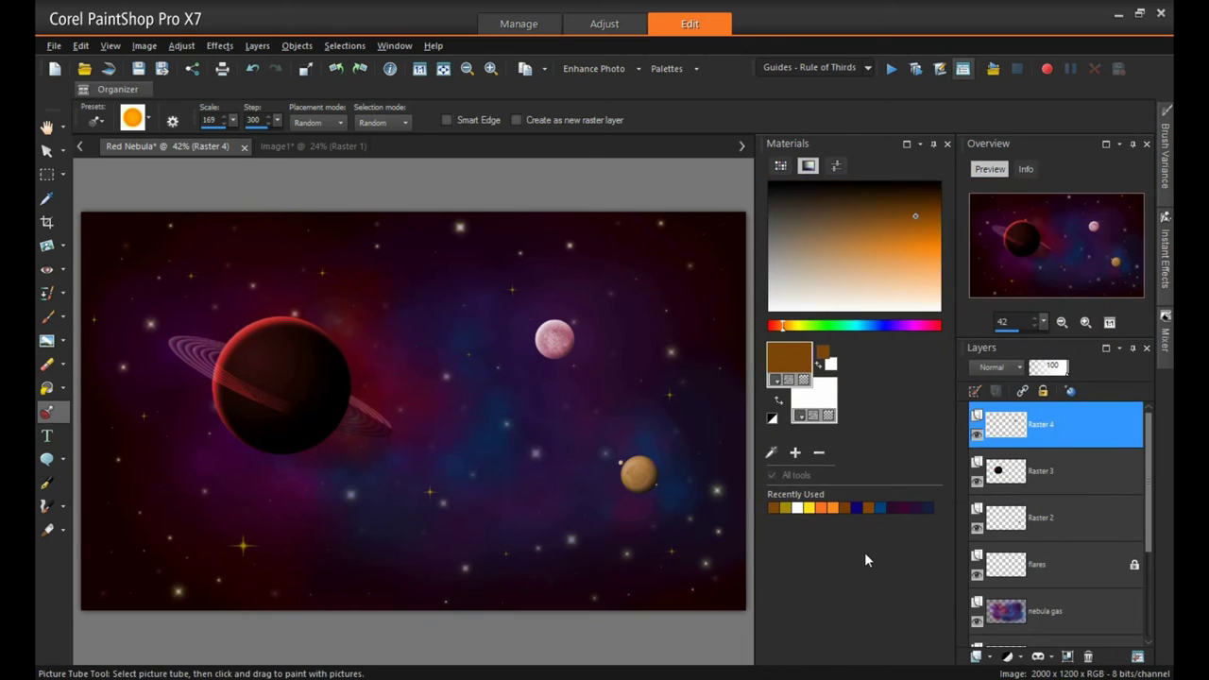
Step: Colorize the small orange planet on Raster 2 a muted blue
click(1041, 517)
click(181, 45)
mouse_move(216, 227)
click(415, 227)
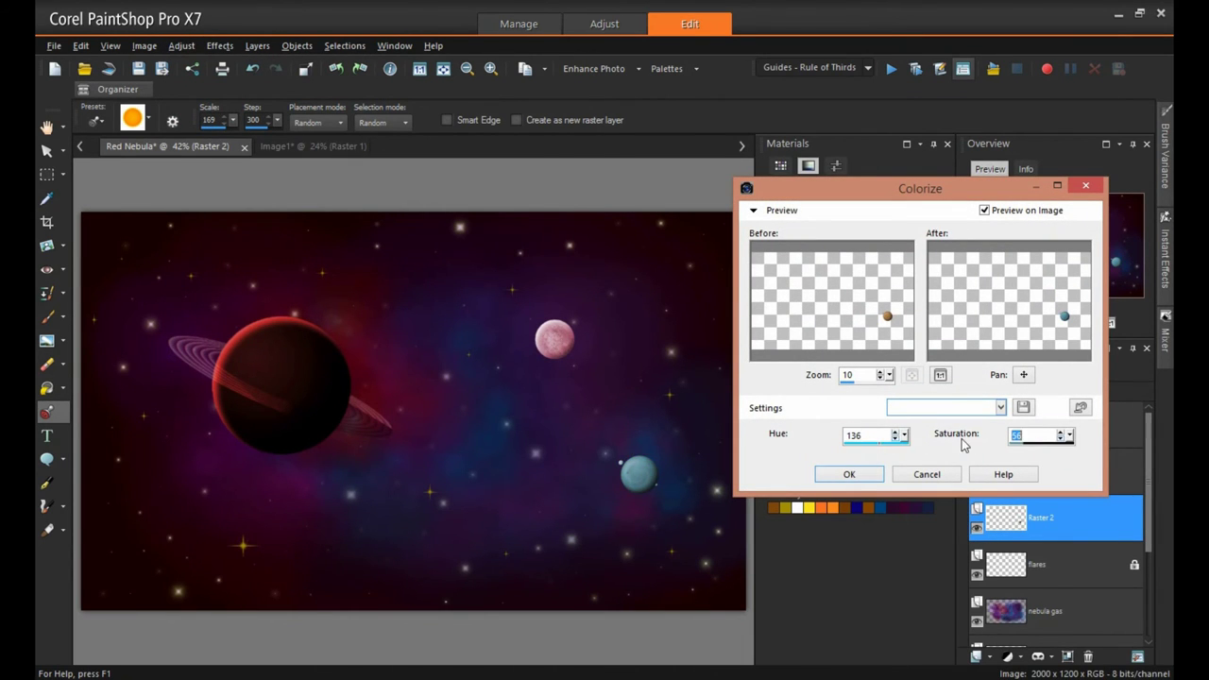
click(849, 474)
Step: Enlarge the ringed red planet on Raster 3 from opposite corners so it dominates the image's left half
click(1039, 470)
click(46, 150)
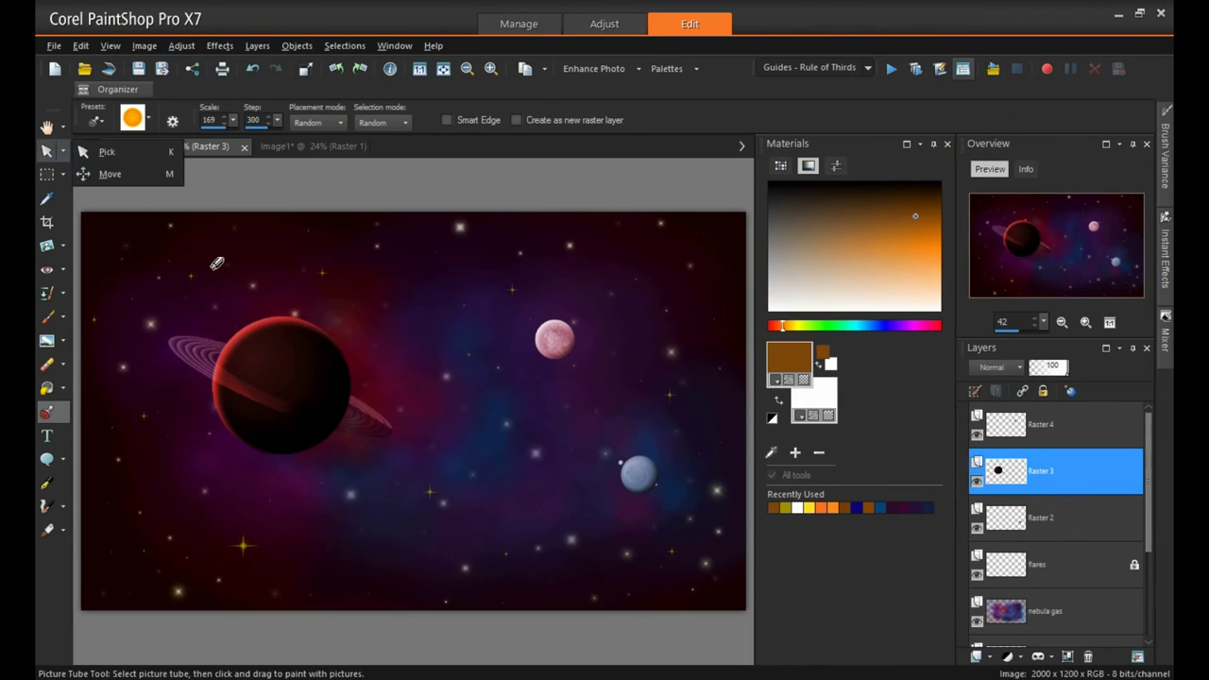
click(104, 158)
drag(412, 466, 464, 500)
drag(141, 297, 130, 289)
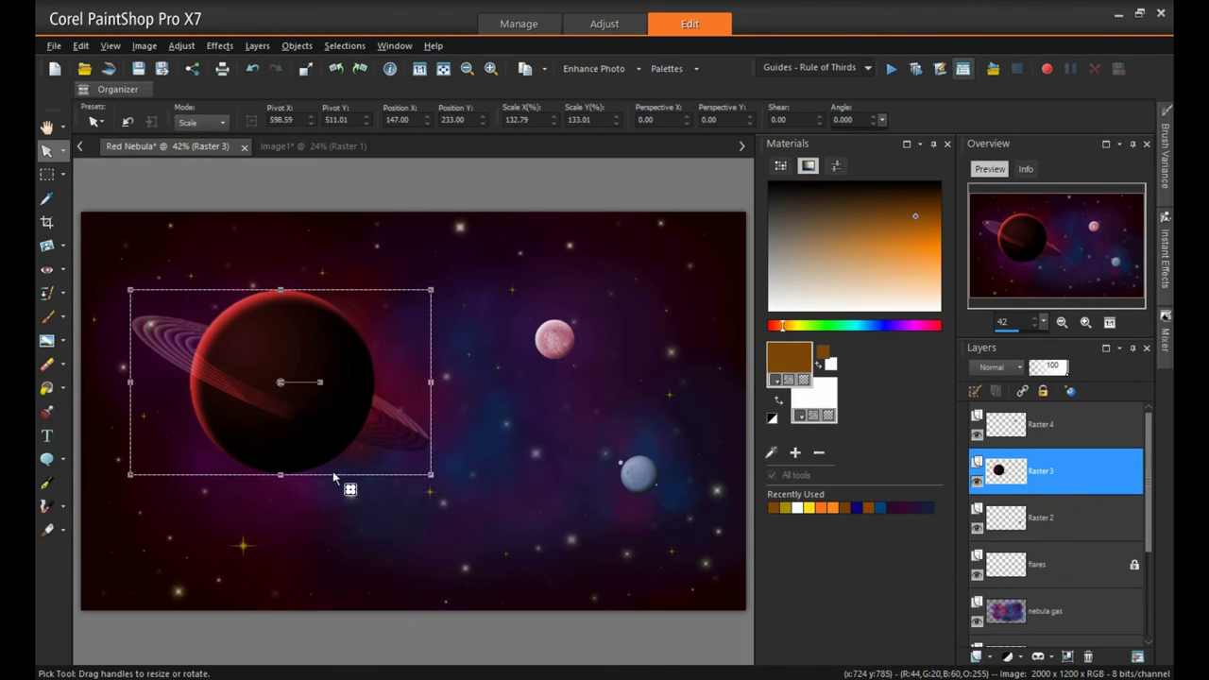
drag(432, 475, 442, 482)
key(b)
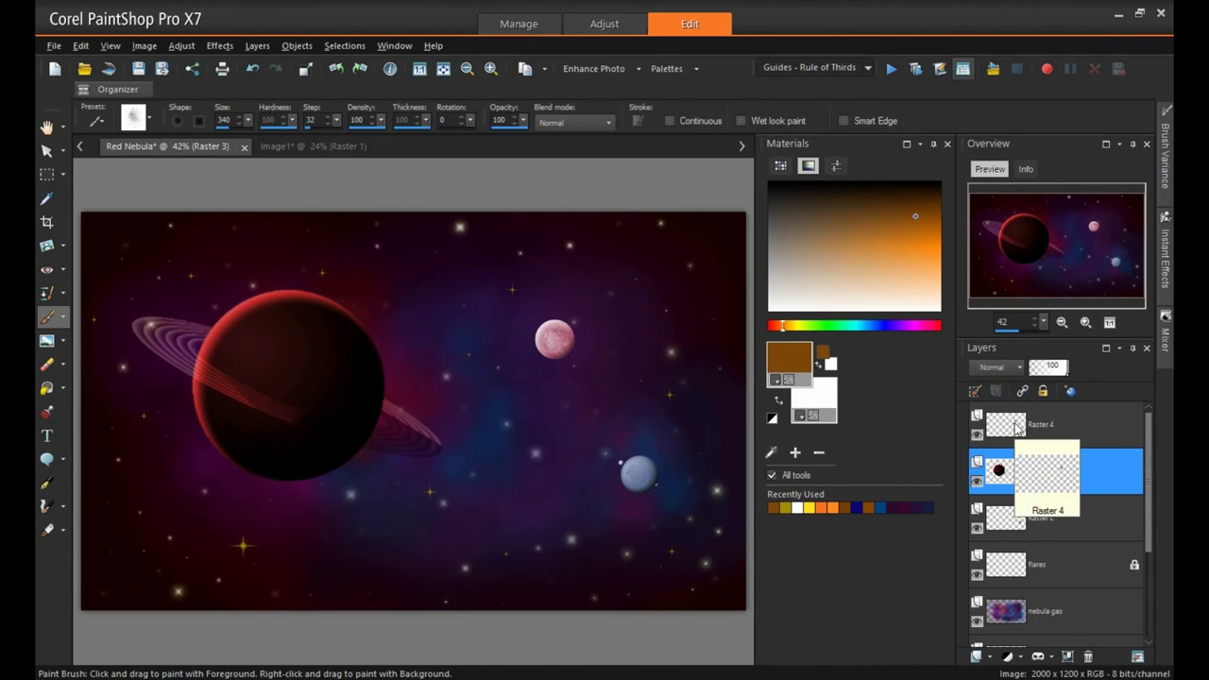
Step: Shift the pink moon on Raster 4 up and to the right, and slightly shrink the small blue planet
click(1014, 424)
key(k)
drag(574, 359, 581, 365)
drag(554, 341, 589, 299)
click(639, 474)
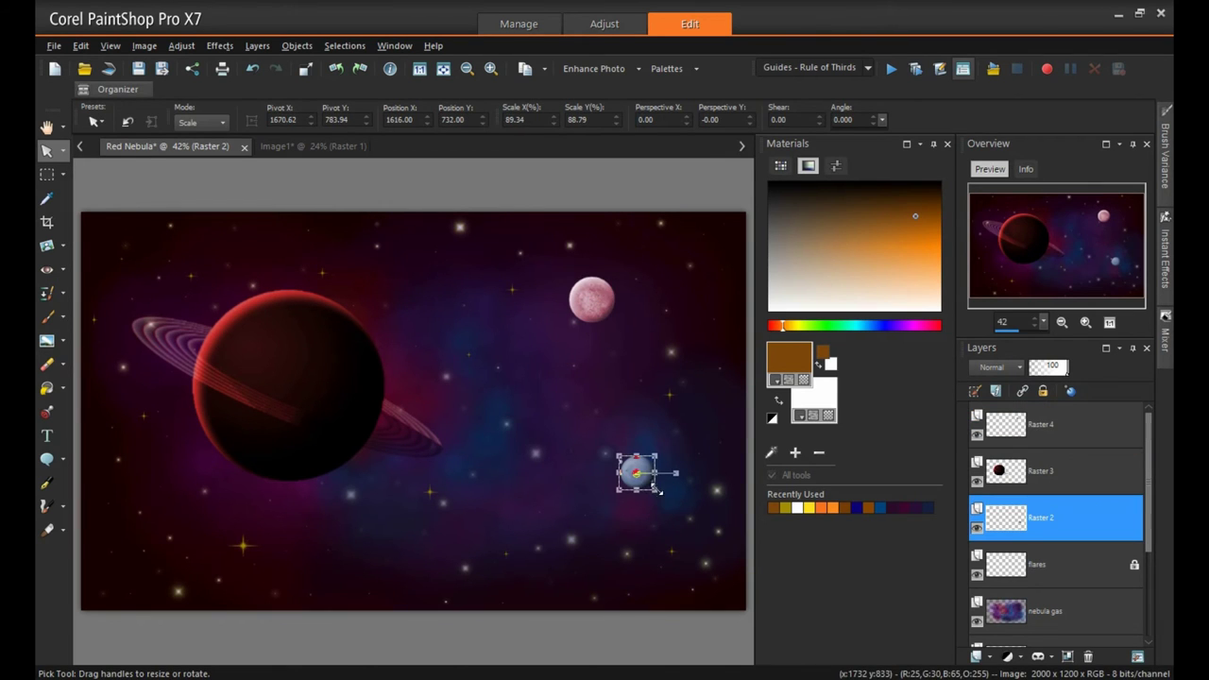
key(b)
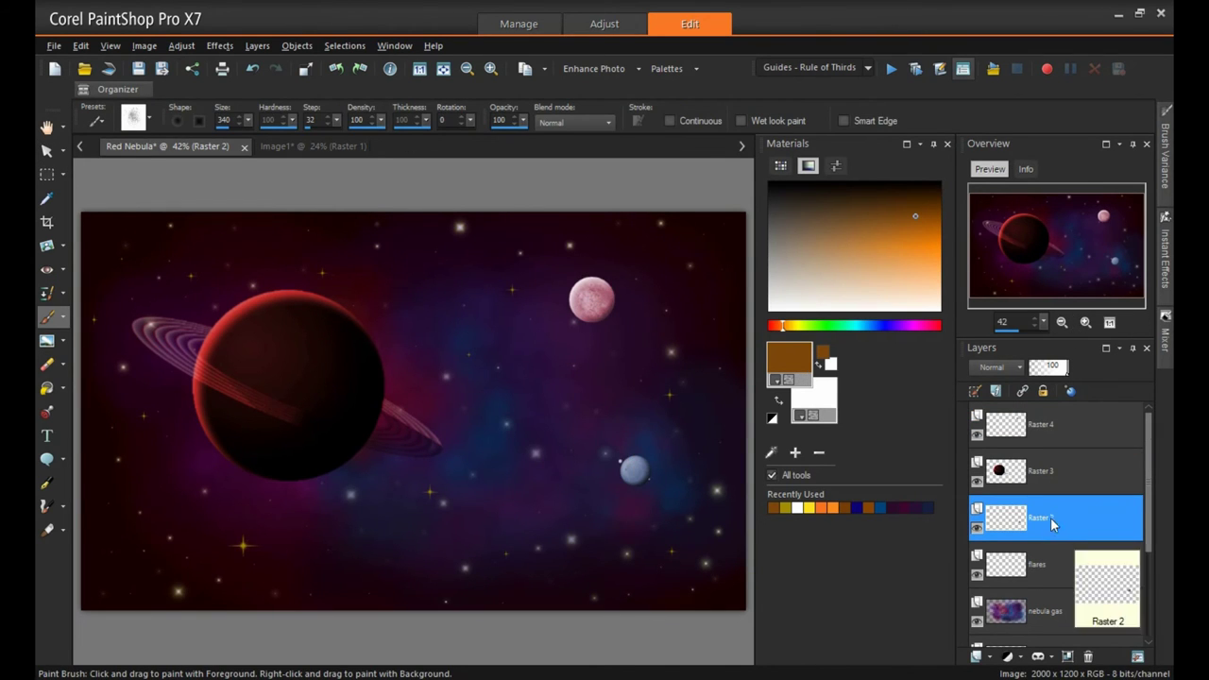
Step: Rename the small blue planet's layer planet 1, the ringed planet's layer planet 2 and the pink moon's layer planet 3
double_click(1050, 517)
key(Return)
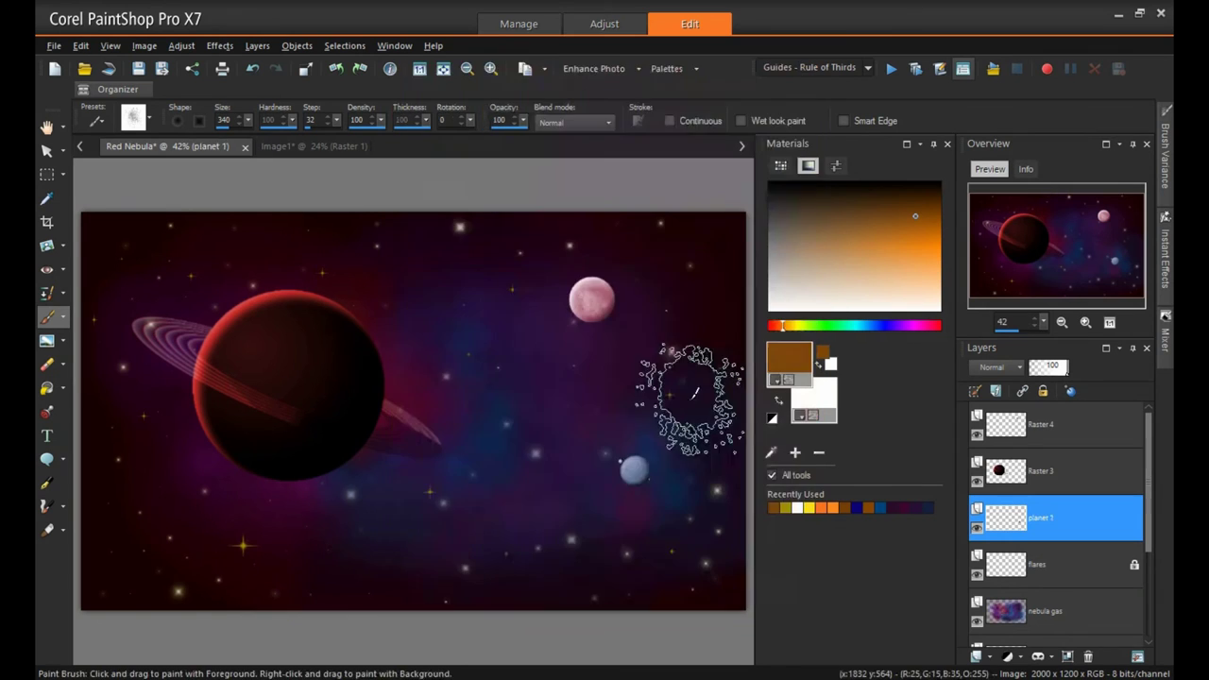
double_click(1018, 455)
text(planet 2)
key(Return)
double_click(1039, 424)
key(BackSpace)
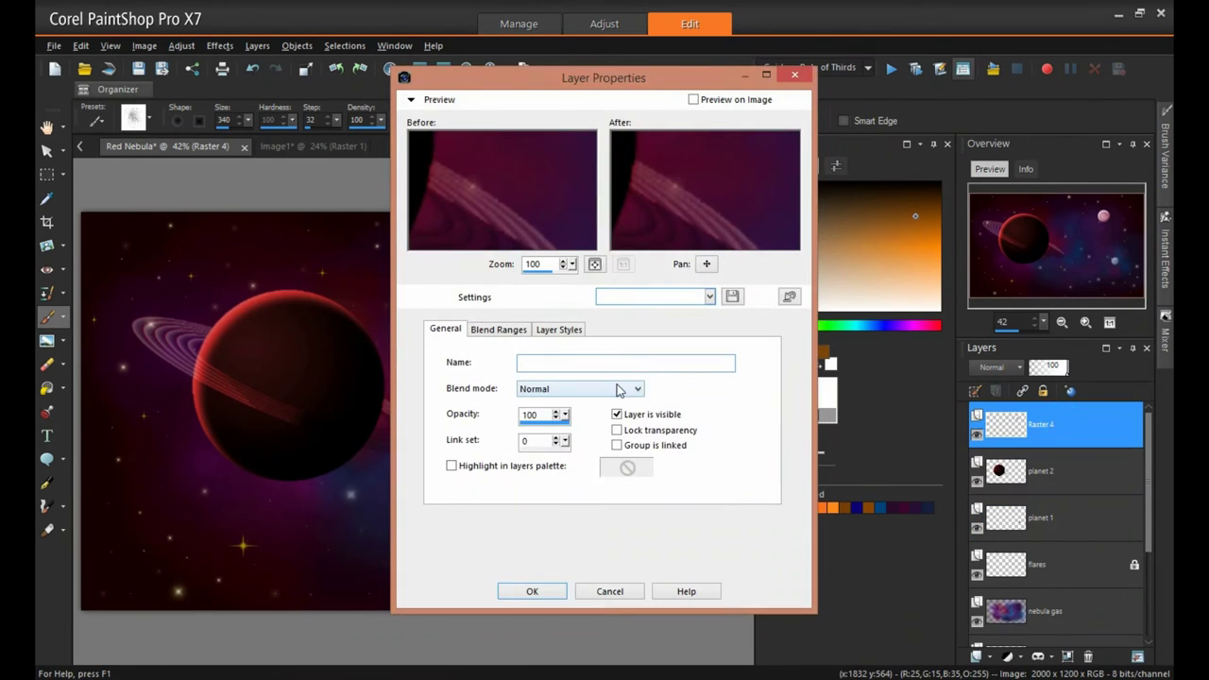
key(Return)
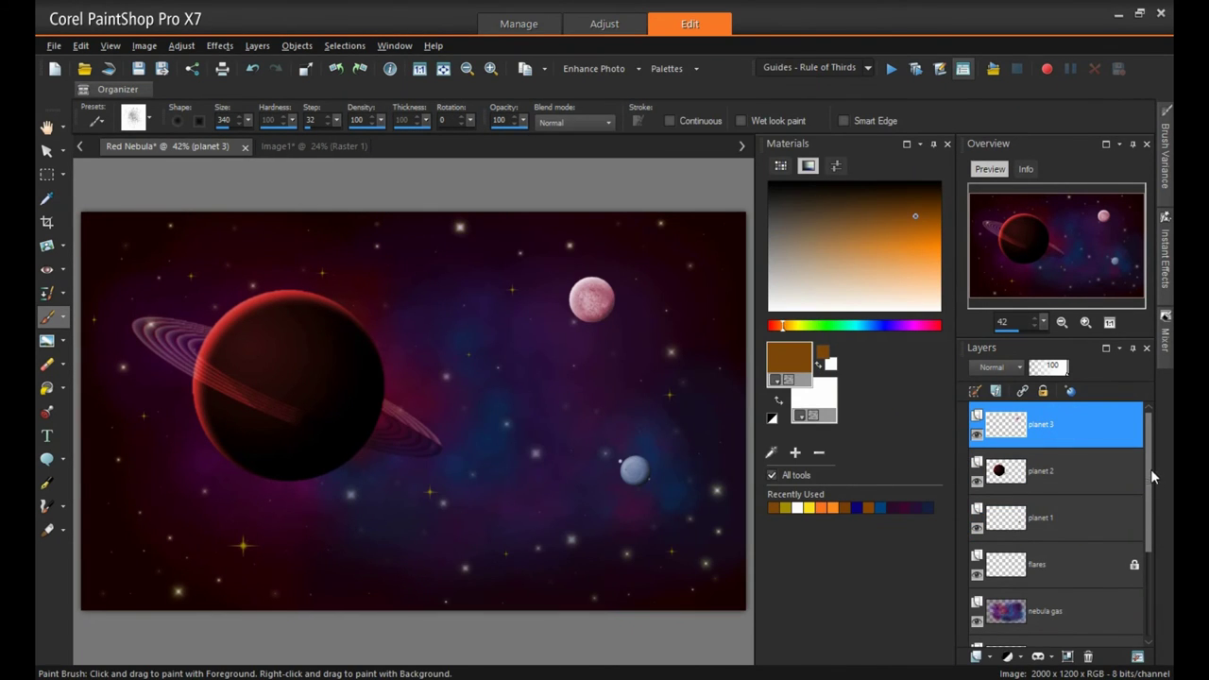
Step: Add a default raster layer above planet 3 and load a planet-shaped brush at size 868 with rotation 227
click(976, 657)
click(531, 507)
click(147, 118)
mouse_move(452, 184)
mouse_down()
mouse_move(448, 301)
mouse_move(435, 319)
mouse_up()
double_click(396, 346)
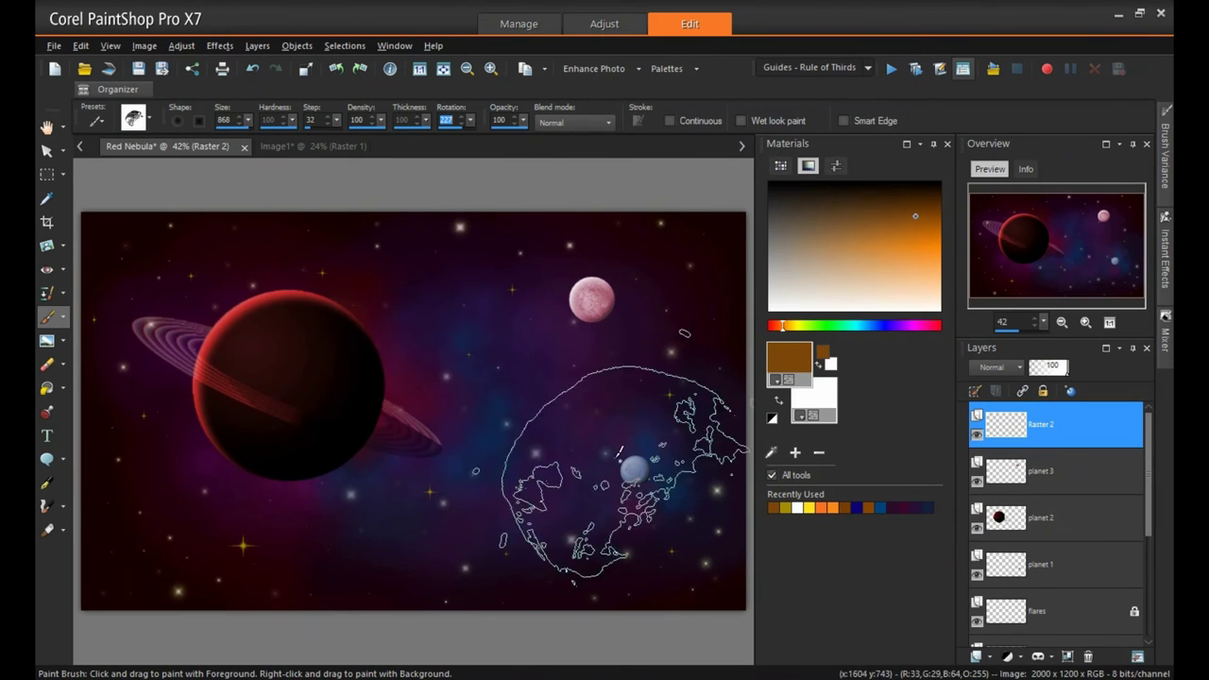
Step: Try planet-shaped brushes in red and blue in the image's lower-right area, undoing each attempt
click(917, 213)
click(642, 557)
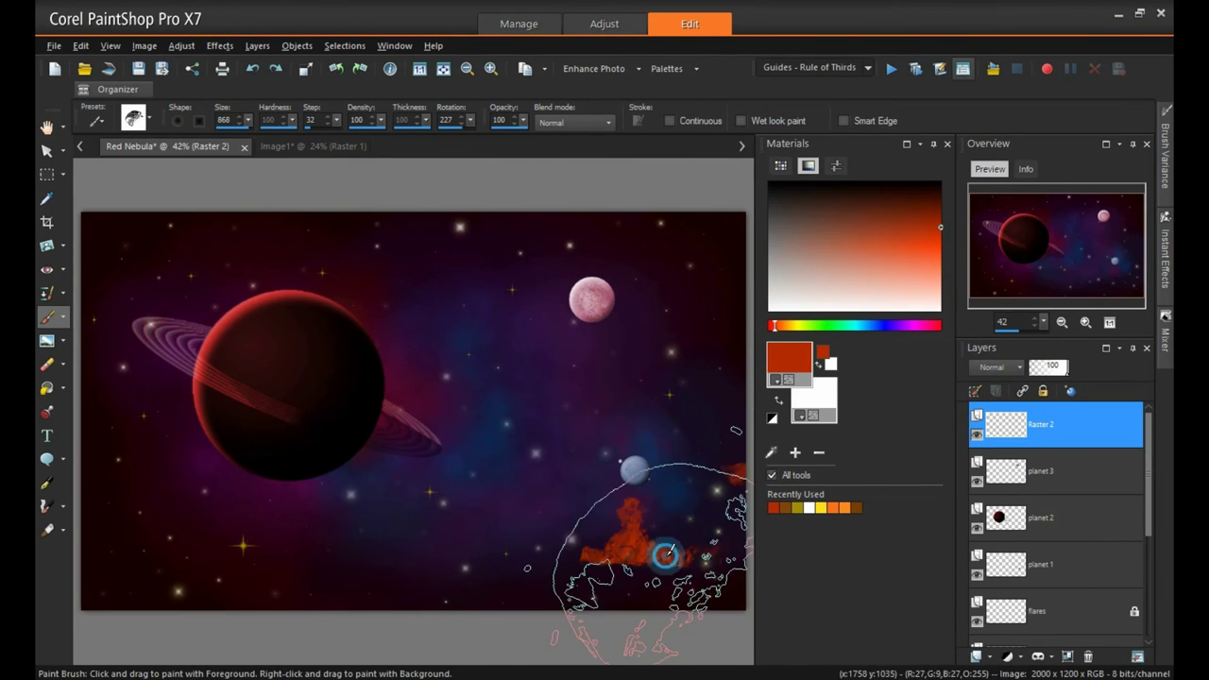
click(252, 68)
click(133, 115)
drag(451, 182, 435, 328)
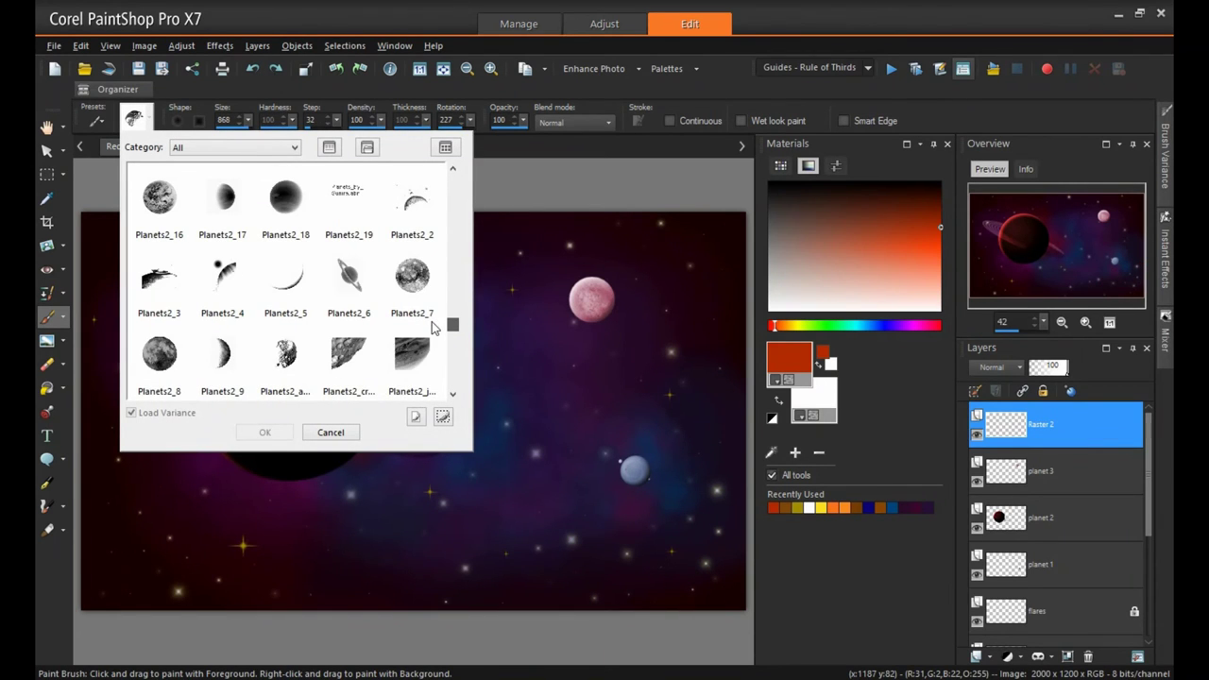
double_click(169, 358)
click(661, 533)
click(253, 70)
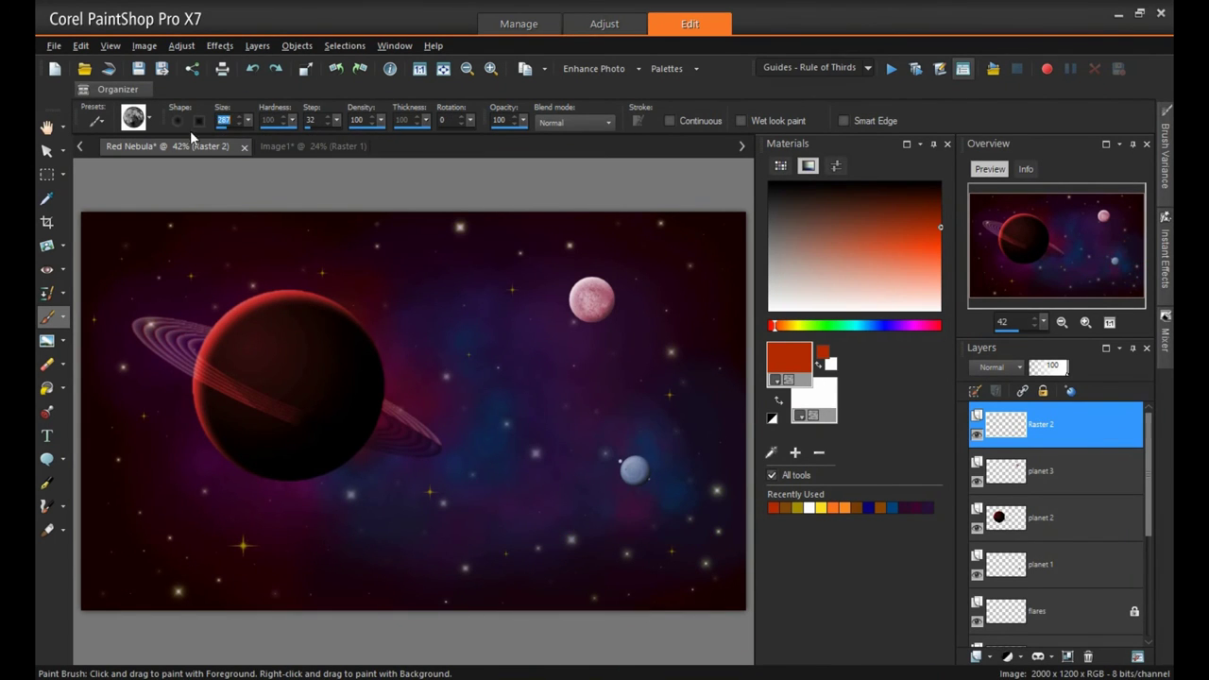
click(252, 68)
Step: Try the Planets2_7 brush in blue at size 349 along the image's bottom edge, and undo the stroke
click(133, 115)
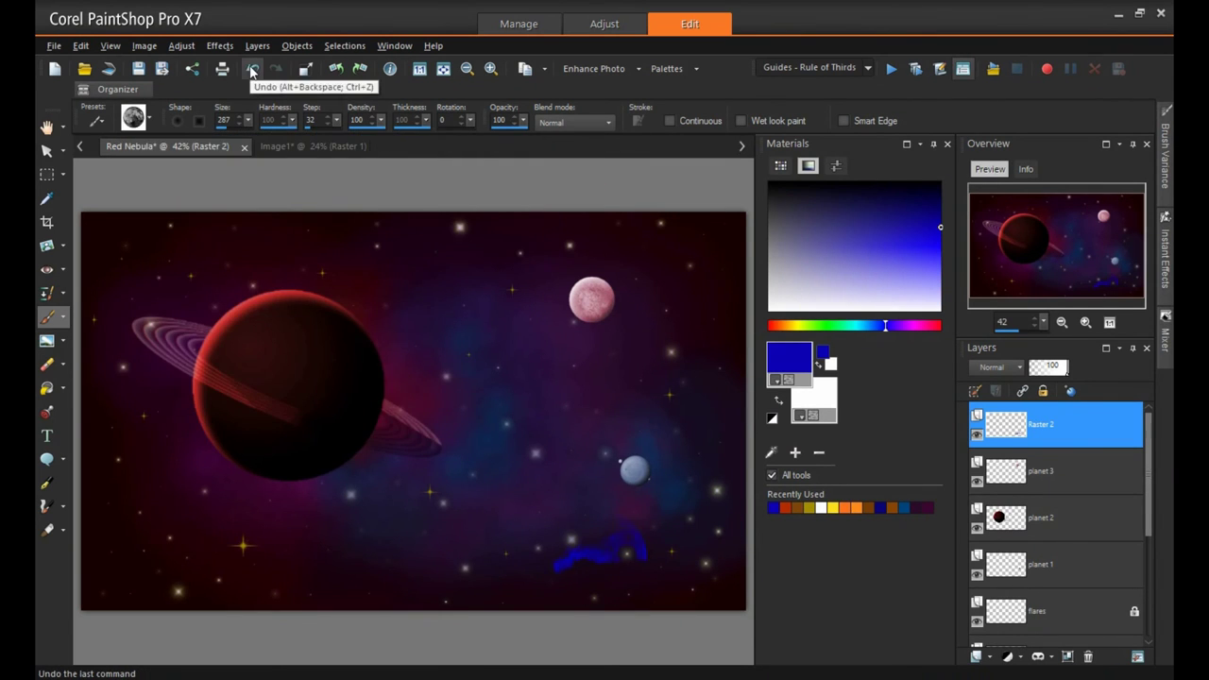
click(133, 115)
scroll(352, 322, down, 5)
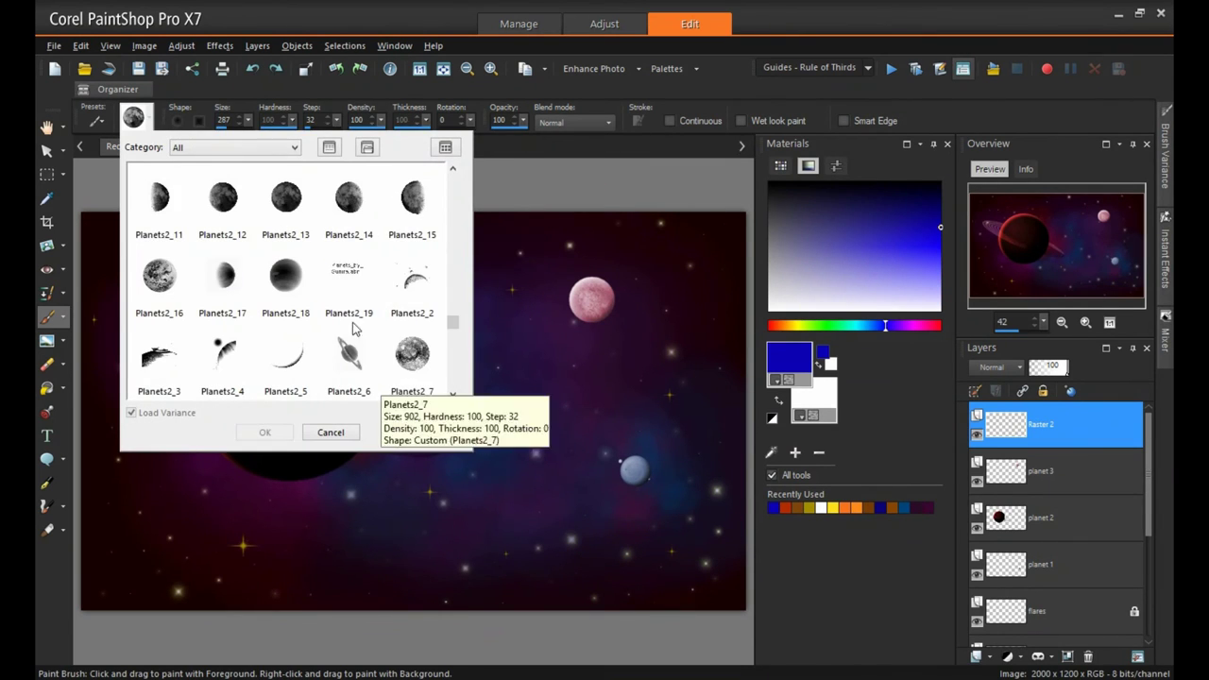
click(412, 354)
click(264, 432)
click(147, 118)
click(264, 432)
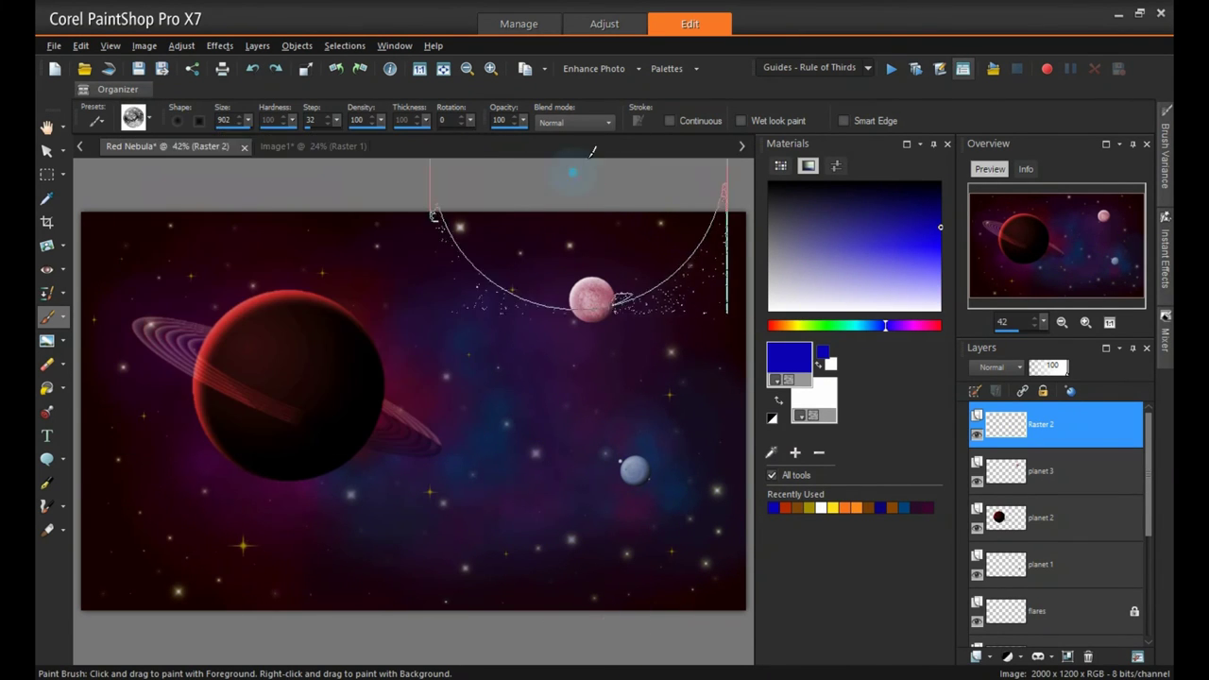
drag(248, 121, 196, 138)
click(1165, 155)
drag(1061, 648, 1065, 659)
drag(505, 604, 475, 583)
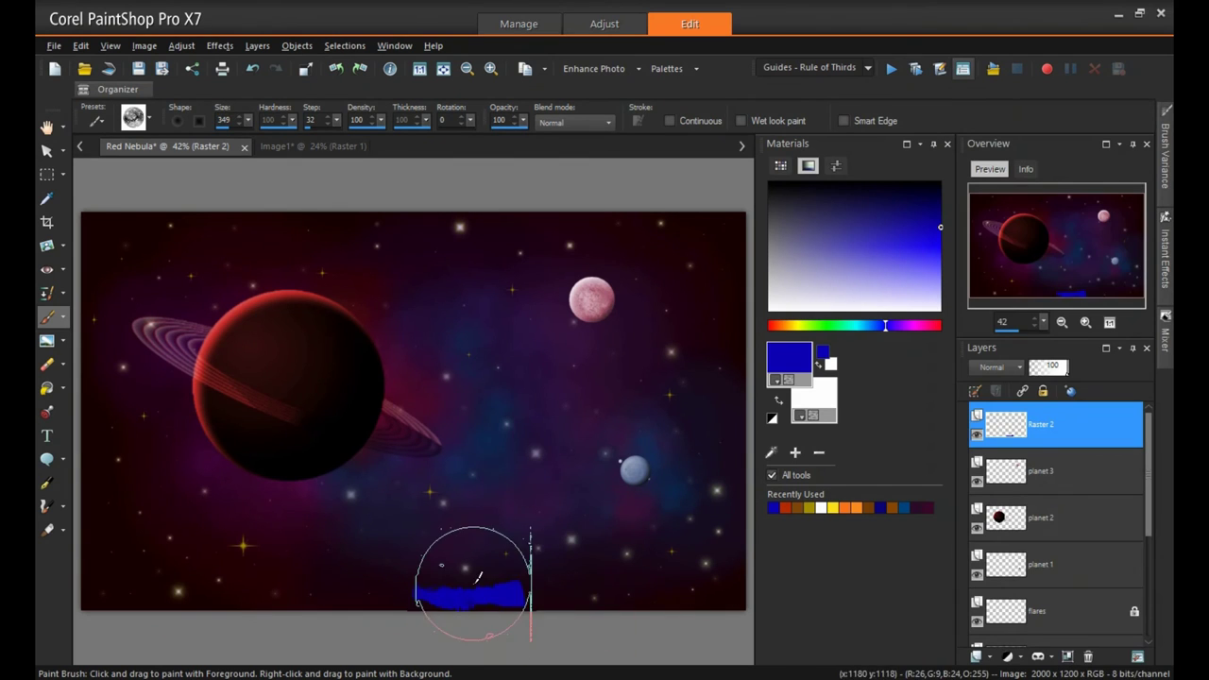
click(252, 69)
Step: Test the blue Planets2_7 brush at size 349 with repeated single stamps across the white Image1 canvas
click(149, 118)
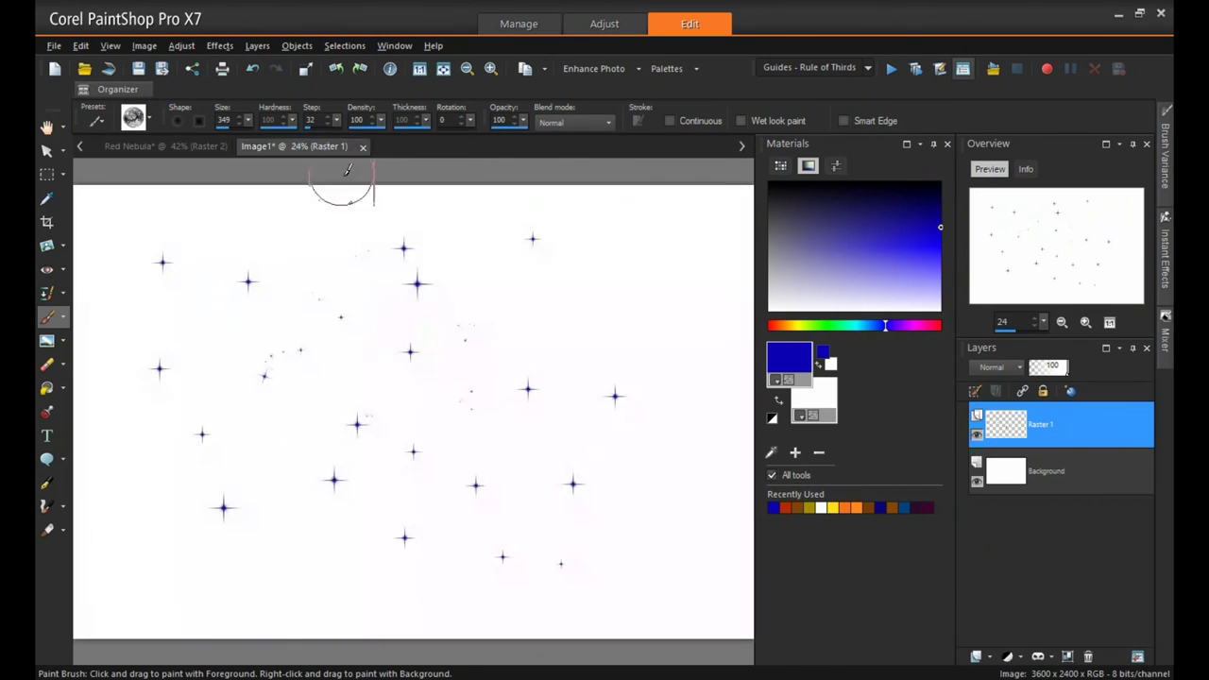
click(259, 441)
click(365, 408)
click(460, 398)
click(477, 463)
click(419, 490)
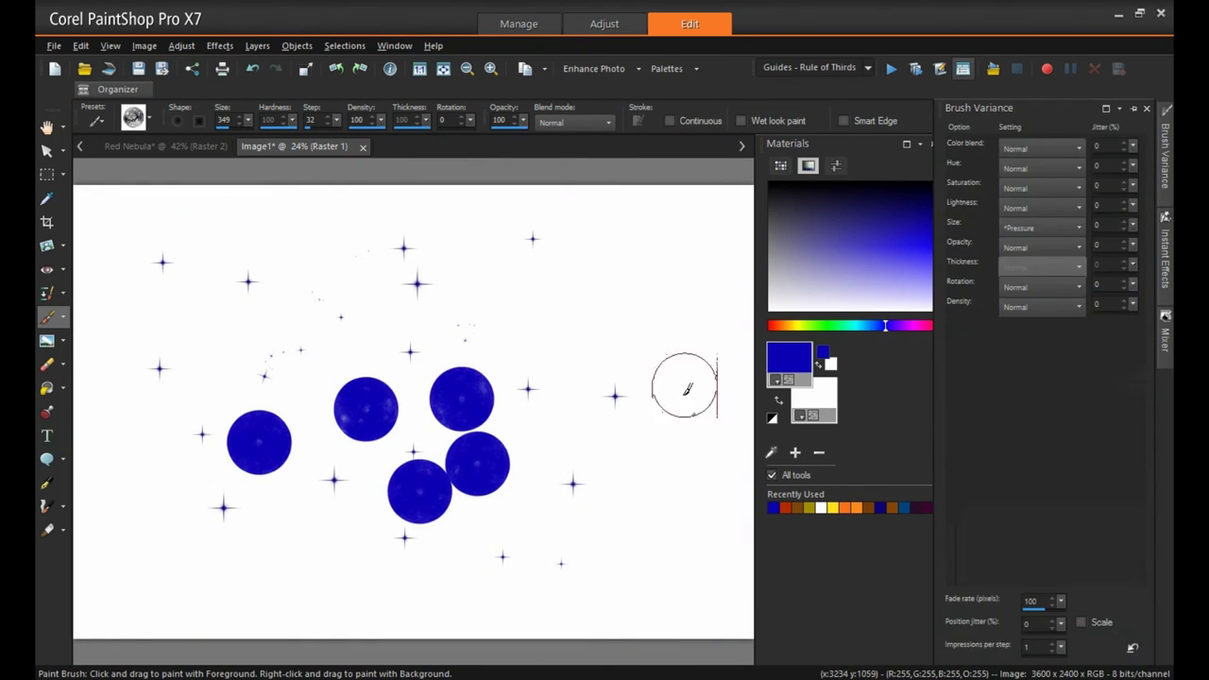
click(618, 289)
click(153, 442)
click(180, 535)
click(221, 312)
click(189, 230)
click(528, 346)
click(572, 412)
click(663, 372)
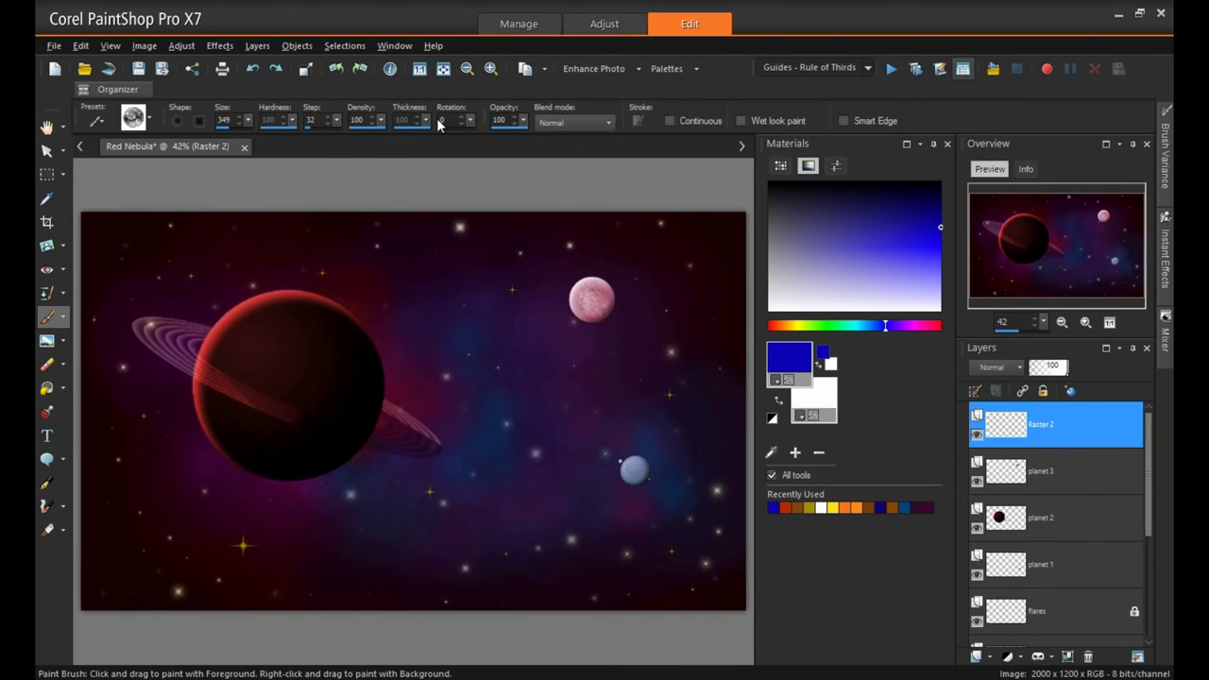
Step: Stamp random Halloween picture tubes at scale 100 on Raster 2 until a grey full moon stands clear of the others
click(150, 121)
click(47, 412)
click(148, 119)
mouse_move(451, 190)
mouse_down()
mouse_move(452, 274)
mouse_move(486, 281)
mouse_up()
click(223, 275)
click(498, 357)
click(499, 431)
Step: Select the pumpkins, witches and other unwanted stamps freehand, delete them and clear the selection, keeping the lower grey moon
click(63, 175)
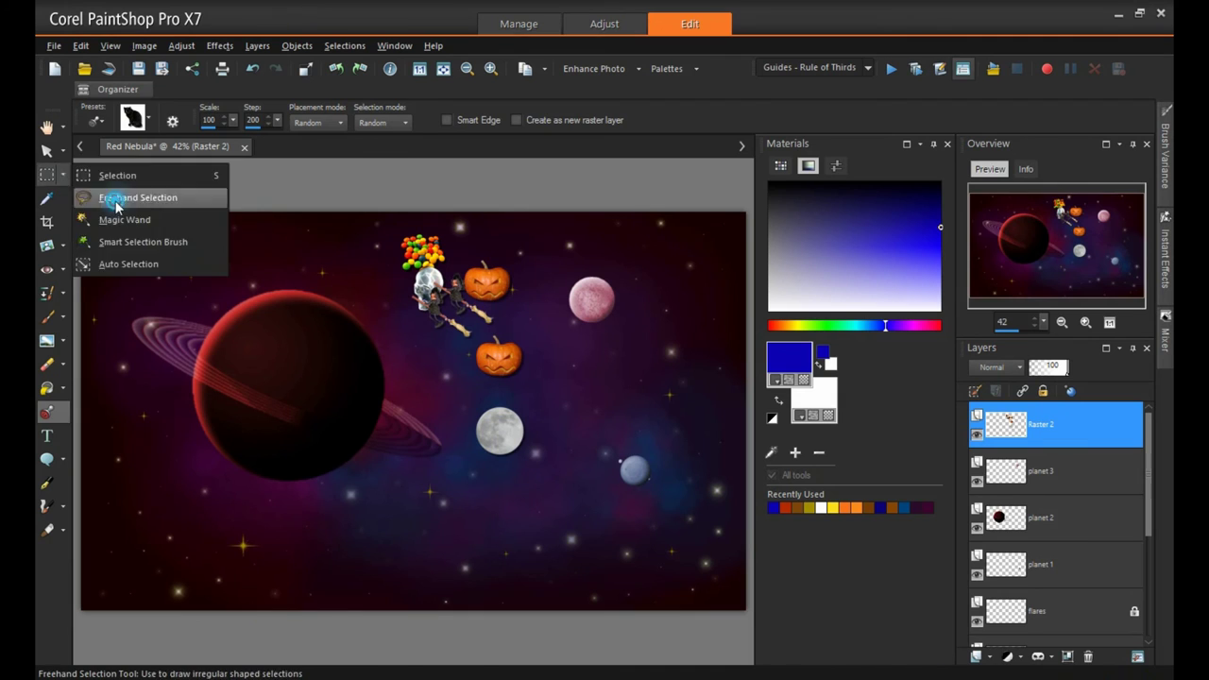
click(117, 198)
drag(389, 219, 378, 227)
key(Delete)
click(345, 46)
click(373, 89)
Step: Move the grey moon to the image's bottom edge and enlarge it to about 191.5%, partly cut off by the edge
click(47, 150)
drag(500, 430, 489, 548)
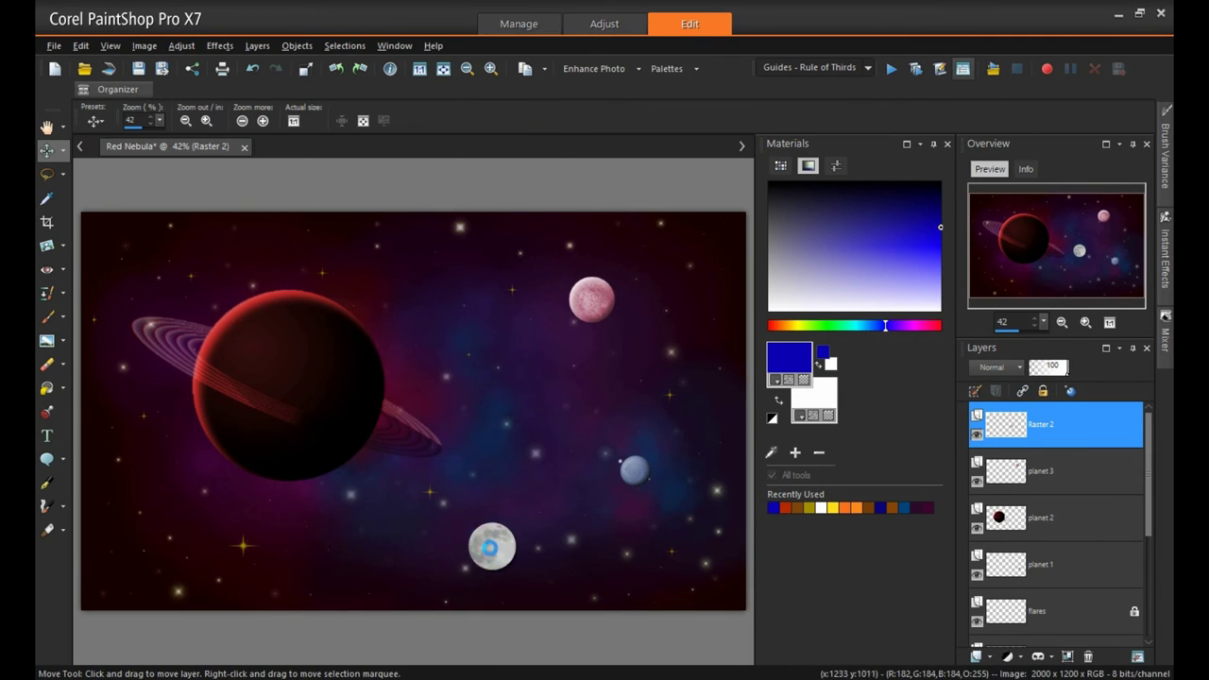
key(k)
drag(508, 593, 559, 642)
mouse_move(504, 570)
mouse_down()
mouse_move(558, 587)
mouse_move(494, 585)
mouse_up()
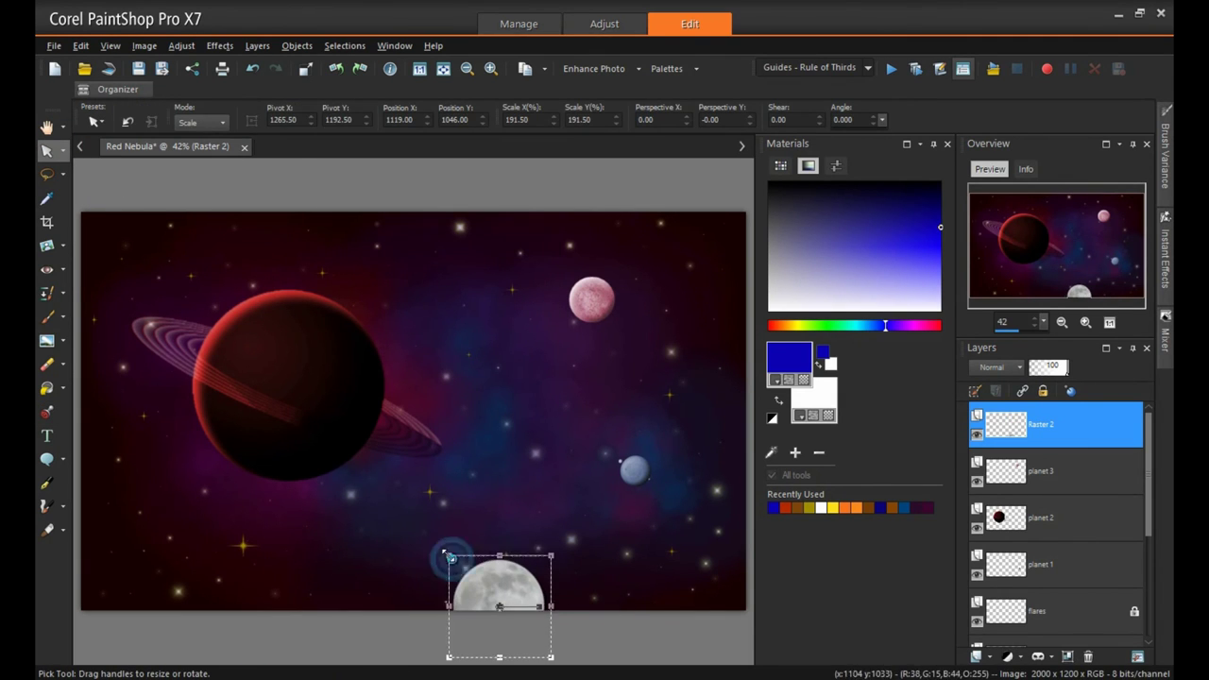
Step: Colorize the large grey moon on Raster 2 a pale violet with a hue of 184
click(182, 45)
mouse_move(252, 206)
click(47, 127)
click(181, 46)
mouse_move(236, 229)
click(423, 230)
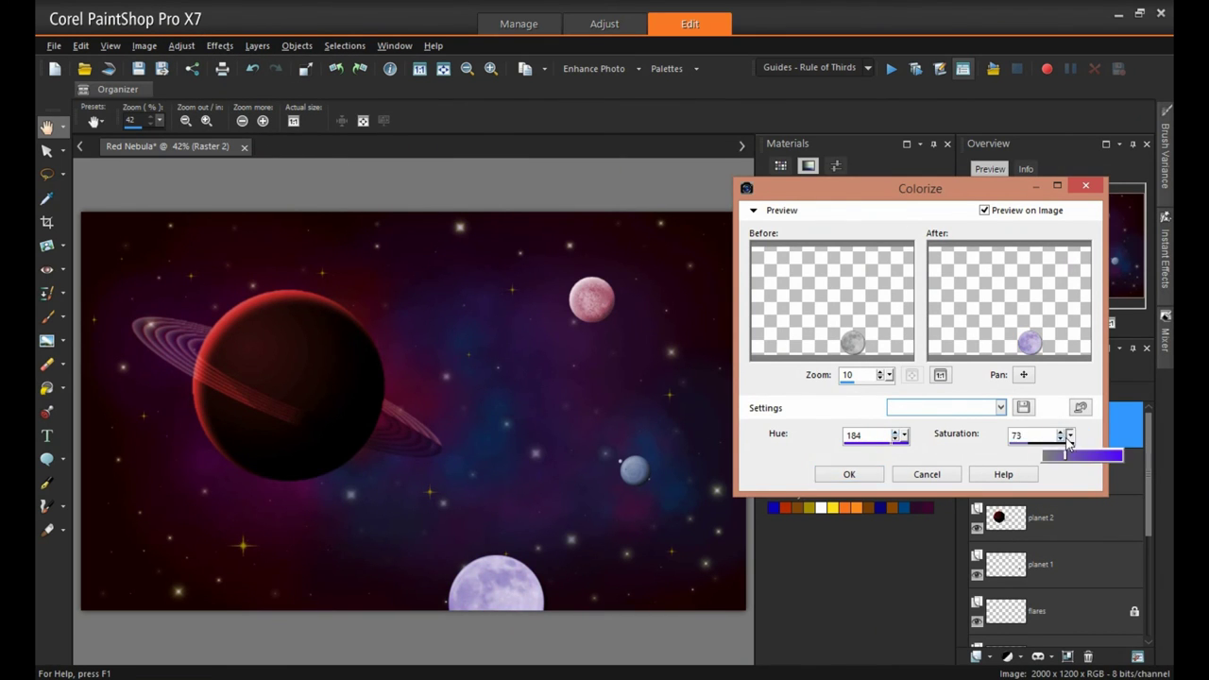
click(866, 474)
Step: Reduce the violet moon to about 95% and shift it right along the image's bottom edge
click(47, 150)
drag(480, 566, 521, 520)
drag(551, 563, 569, 514)
drag(535, 550, 590, 540)
drag(548, 559, 548, 581)
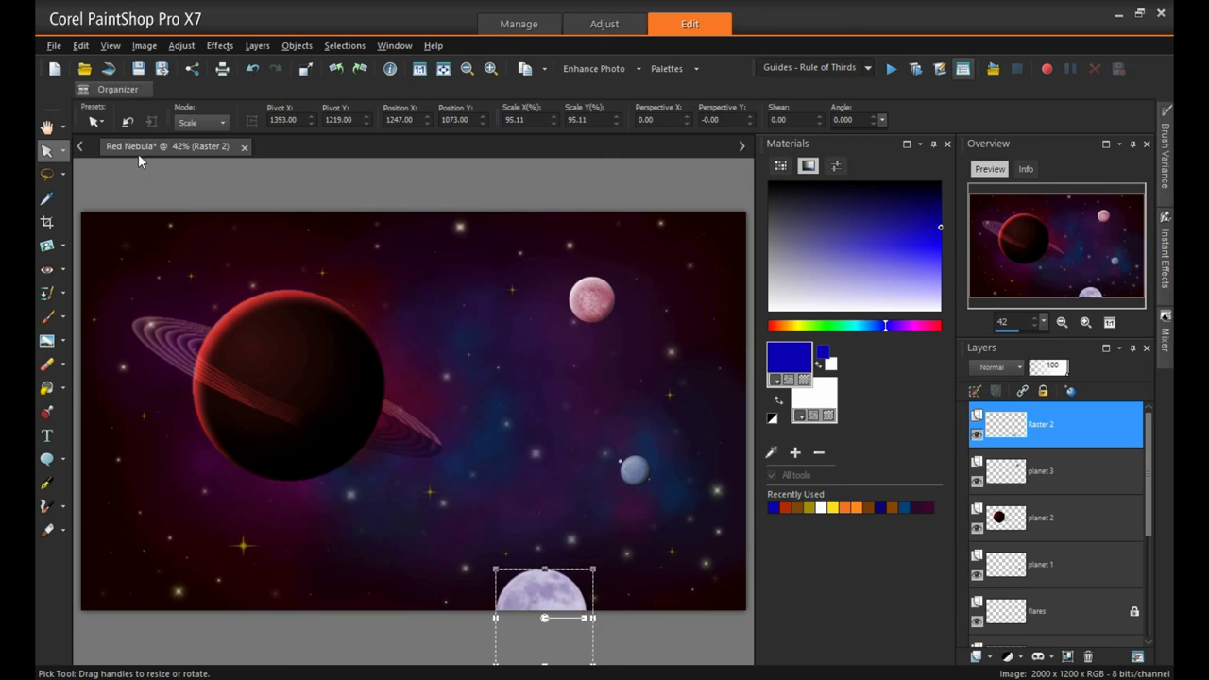
key(a)
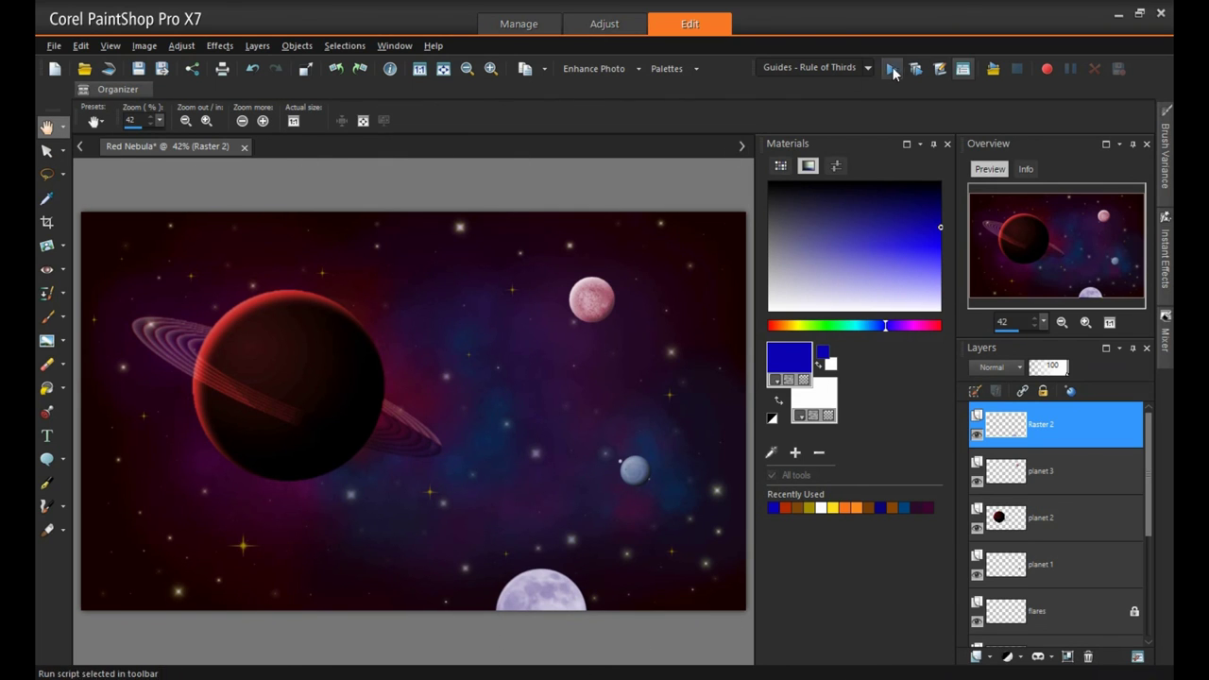
Step: Add rule-of-thirds guides, move the violet moon into the lower-right corner and nudge the ringed planet toward the left guide intersections
click(891, 68)
key(m)
mouse_move(546, 581)
mouse_down()
mouse_move(530, 511)
mouse_move(536, 523)
mouse_move(734, 571)
mouse_up()
click(284, 371)
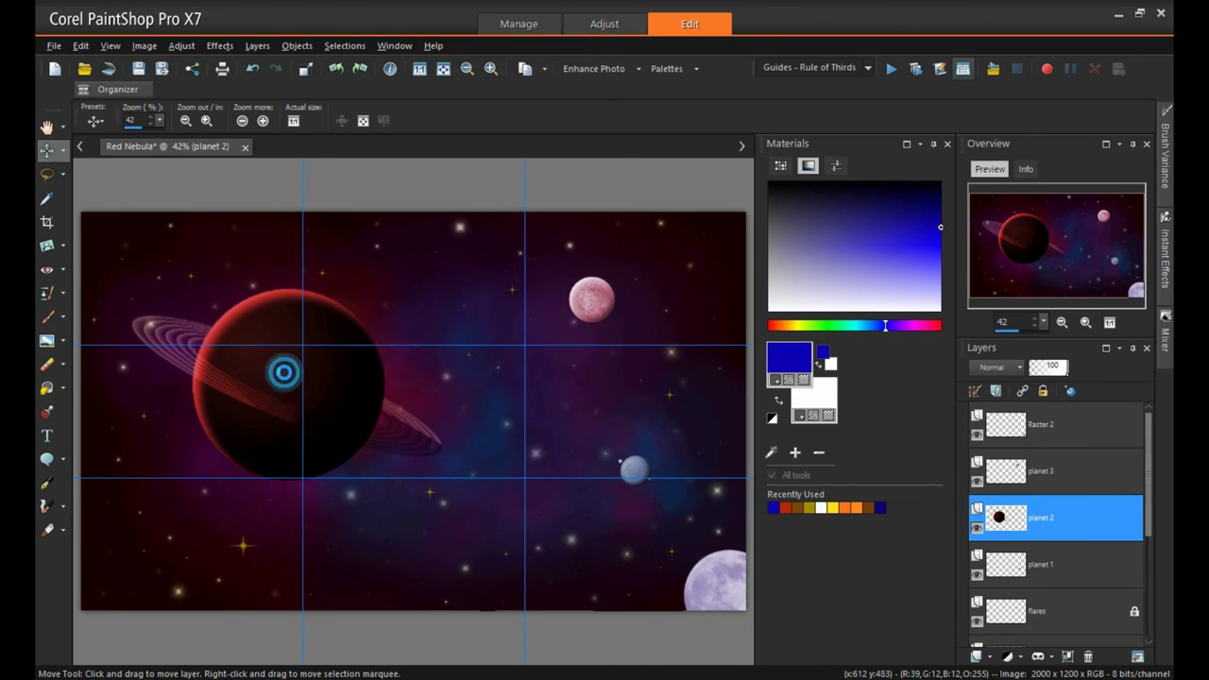
drag(284, 371, 290, 379)
drag(724, 583, 728, 592)
Step: Enlarge the violet moon slightly and adjust its position in the image's lower-right corner
click(64, 151)
click(107, 152)
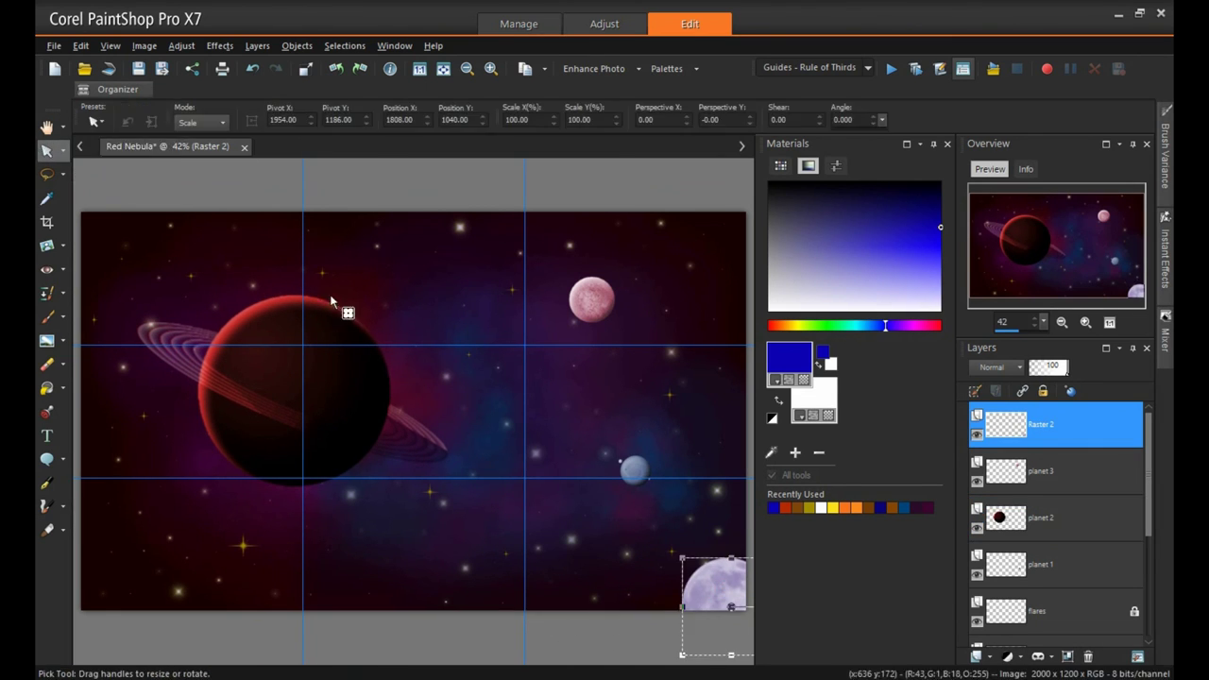
drag(680, 654, 662, 671)
drag(713, 600, 720, 591)
Step: Move the small blue planet on the planet 1 layer up between the pink moon and the violet moon
click(634, 470)
click(64, 151)
click(106, 175)
drag(635, 470, 654, 423)
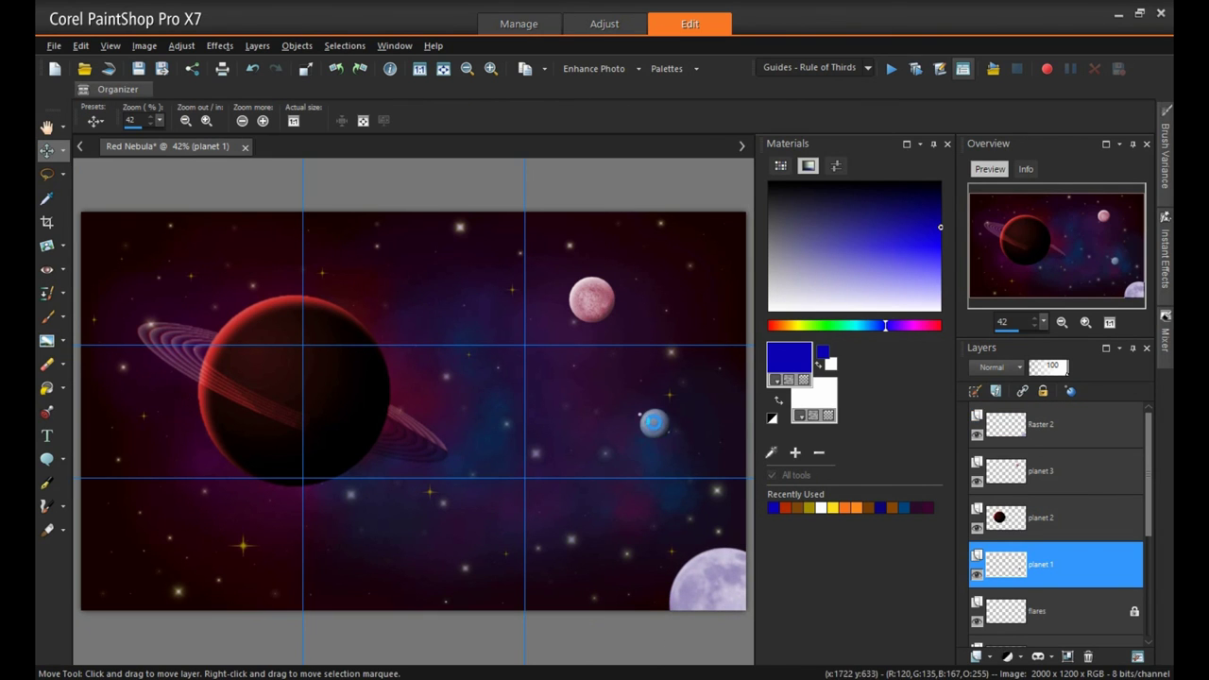
drag(594, 296, 591, 294)
drag(638, 446, 650, 424)
Step: Move the pink moon closer to the upper-right guide intersection and readjust the small blue planet, toggling the guides to compare
click(111, 45)
drag(589, 298, 557, 319)
click(139, 243)
click(111, 45)
click(135, 243)
click(650, 423)
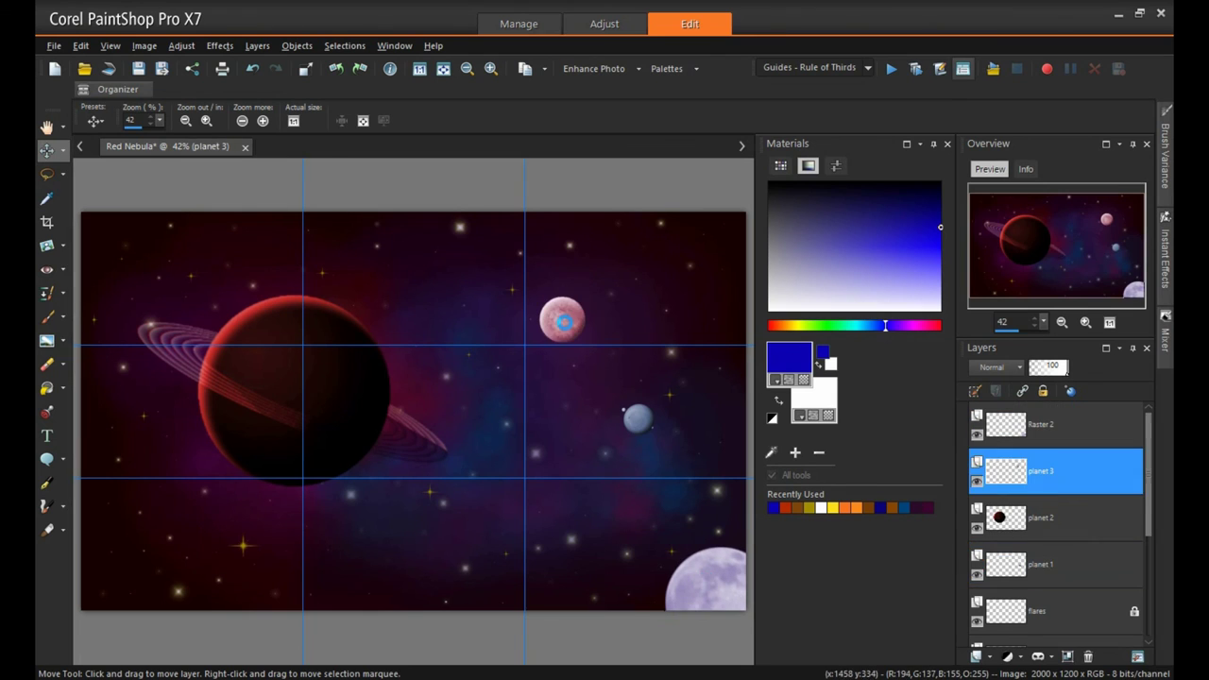
click(651, 432)
Step: Hide the guides and save the finished nebula image
click(110, 45)
click(135, 243)
click(1085, 322)
click(1061, 322)
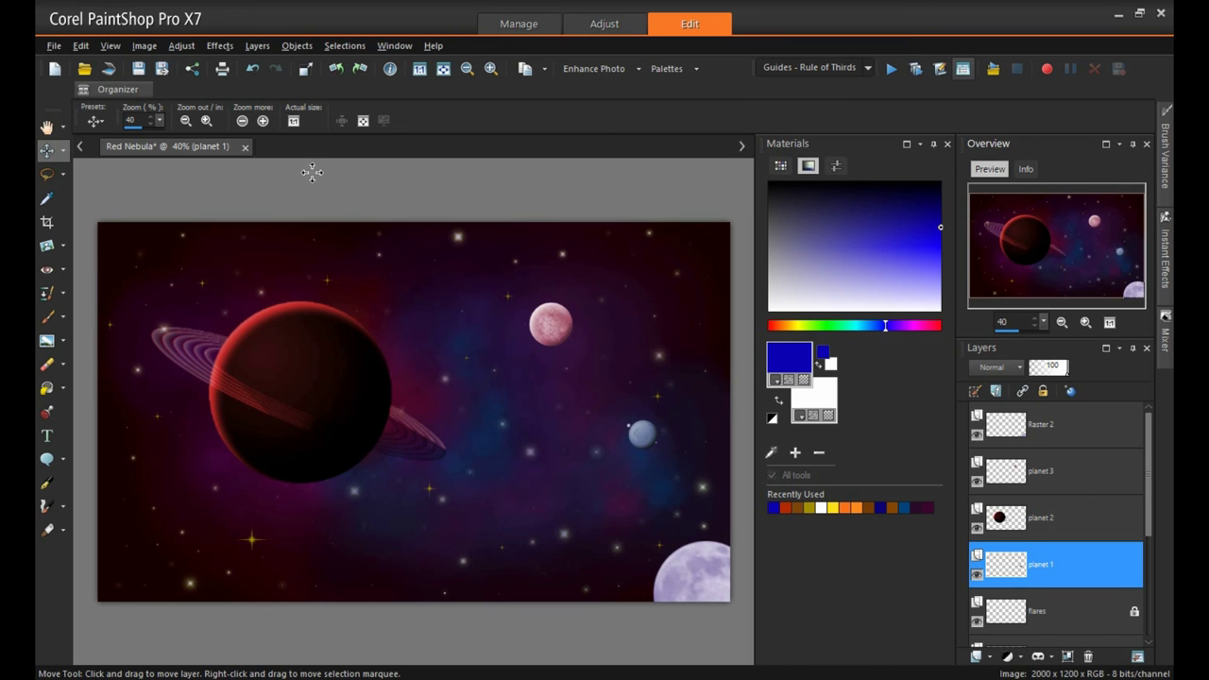
key(ctrl+s)
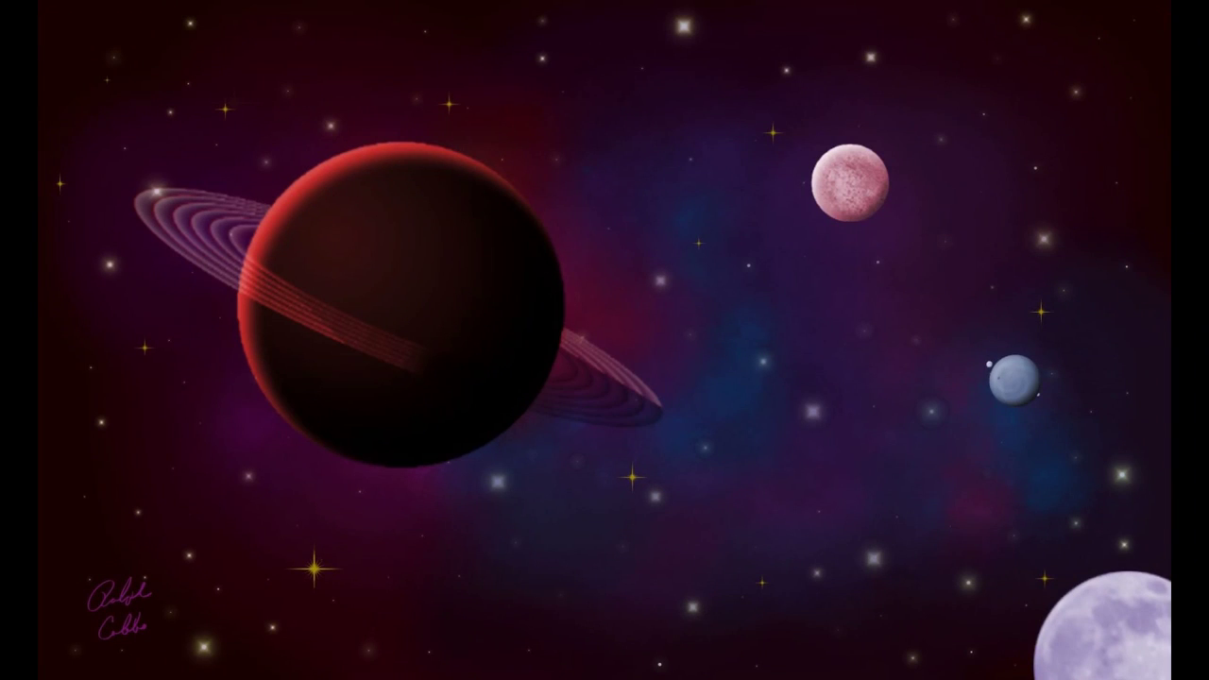